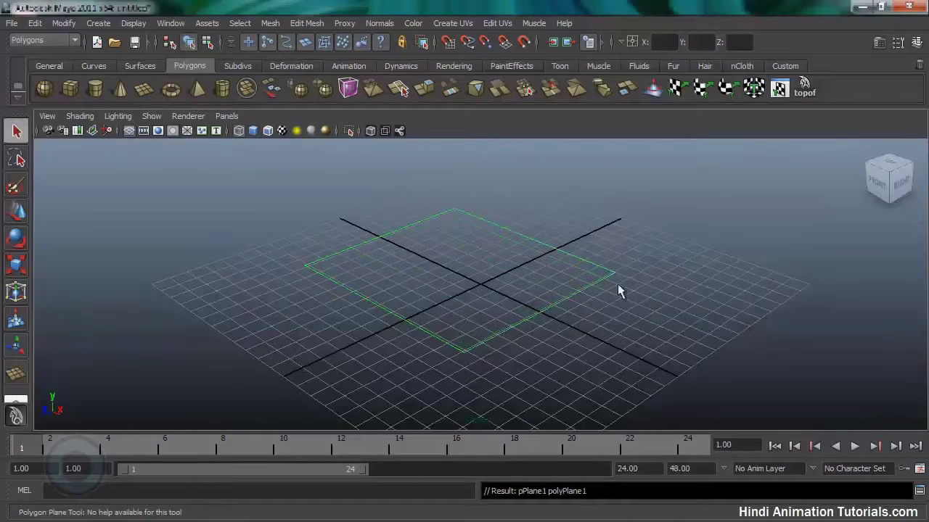
# Smooth-shade the plane and display its face normals.
pyautogui.press('5')
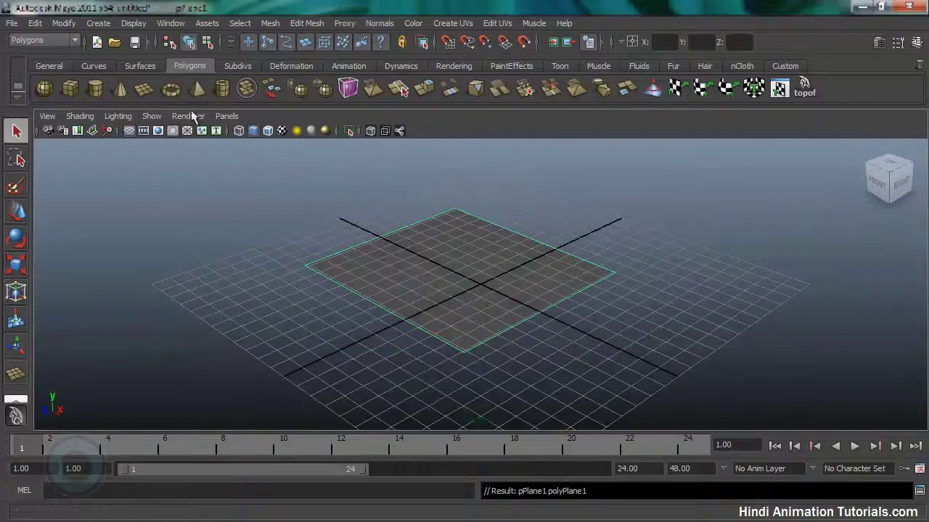
pyautogui.click(134, 23)
pyautogui.moveTo(152, 166)
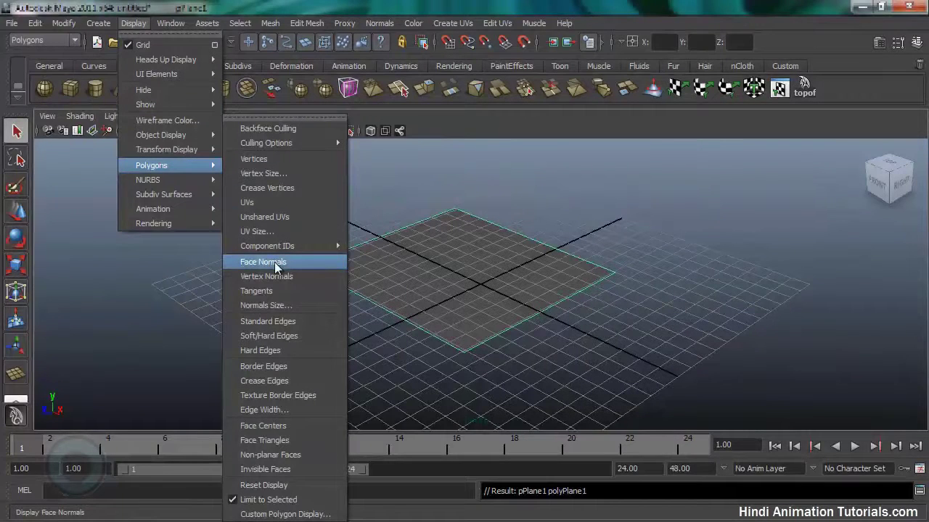
pyautogui.click(276, 266)
# Orbit and dolly around the plane to inspect its face normals edge-on and from above.
pyautogui.moveTo(405, 285); pyautogui.dragTo(595, 319)
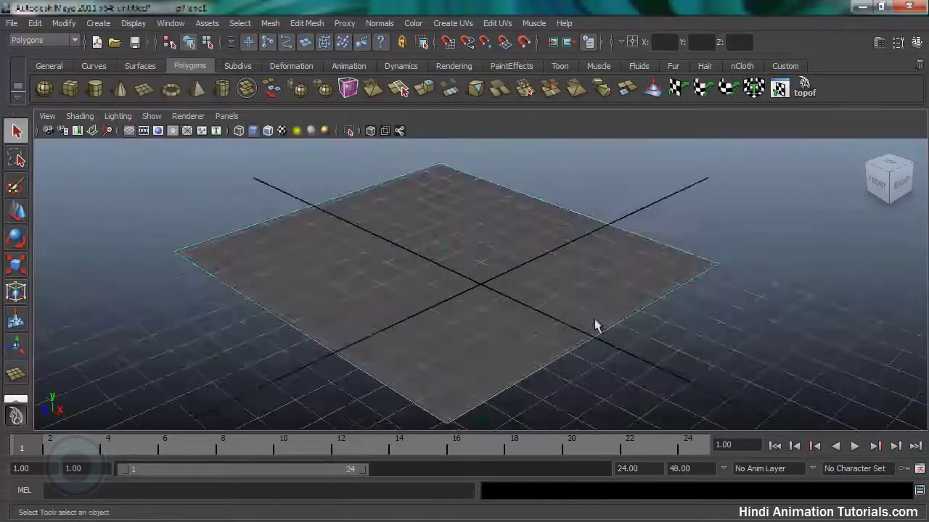
pyautogui.moveTo(594, 318); pyautogui.dragTo(410, 282)
pyautogui.moveTo(410, 282); pyautogui.dragTo(431, 278)
pyautogui.moveTo(430, 278); pyautogui.dragTo(566, 303)
pyautogui.moveTo(443, 227); pyautogui.dragTo(508, 332)
pyautogui.moveTo(507, 332); pyautogui.dragTo(535, 312)
pyautogui.moveTo(535, 313); pyautogui.dragTo(452, 269)
pyautogui.moveTo(452, 269); pyautogui.dragTo(327, 182)
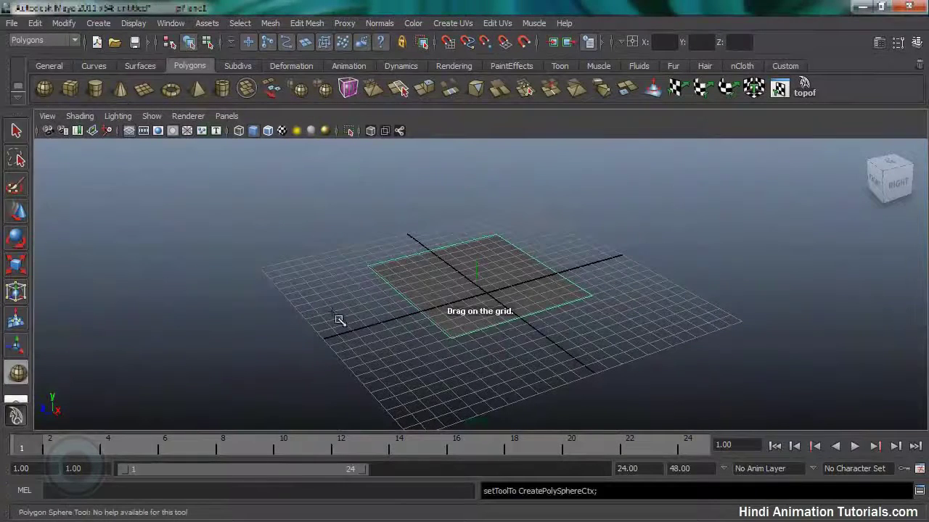
# Draw a polygon sphere left of the plane and display its face normals.
pyautogui.moveTo(296, 287); pyautogui.dragTo(367, 326)
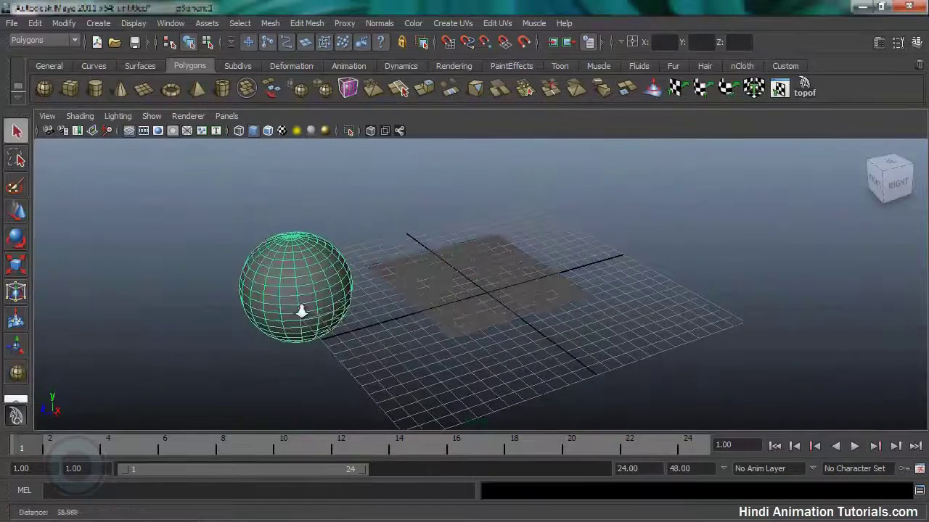
pyautogui.moveTo(301, 311); pyautogui.dragTo(276, 312)
pyautogui.click(131, 24)
pyautogui.moveTo(152, 166)
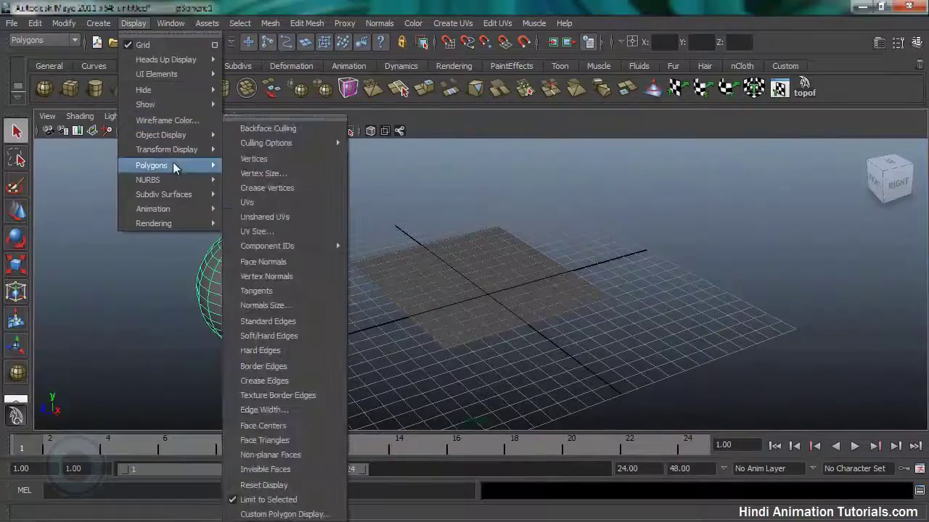
pyautogui.click(263, 262)
# Dolly inside the sphere to view its normals from within, then pull back out.
pyautogui.moveTo(302, 278); pyautogui.dragTo(311, 300)
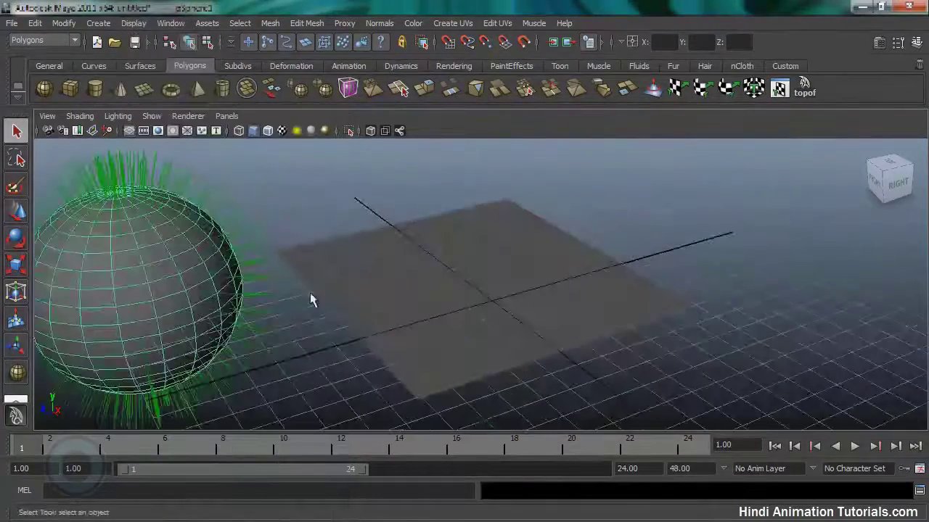
pyautogui.moveTo(311, 300); pyautogui.dragTo(653, 290)
pyautogui.moveTo(654, 289); pyautogui.dragTo(338, 248)
pyautogui.moveTo(339, 249); pyautogui.dragTo(581, 305)
pyautogui.moveTo(600, 345); pyautogui.dragTo(616, 352)
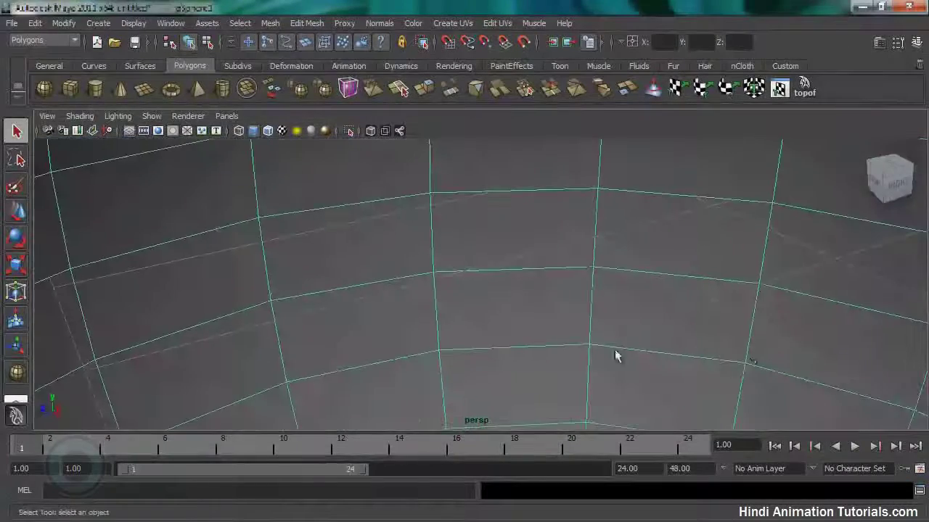
pyautogui.moveTo(616, 352); pyautogui.dragTo(408, 271)
pyautogui.moveTo(409, 271); pyautogui.dragTo(406, 284)
pyautogui.moveTo(406, 284); pyautogui.dragTo(632, 305)
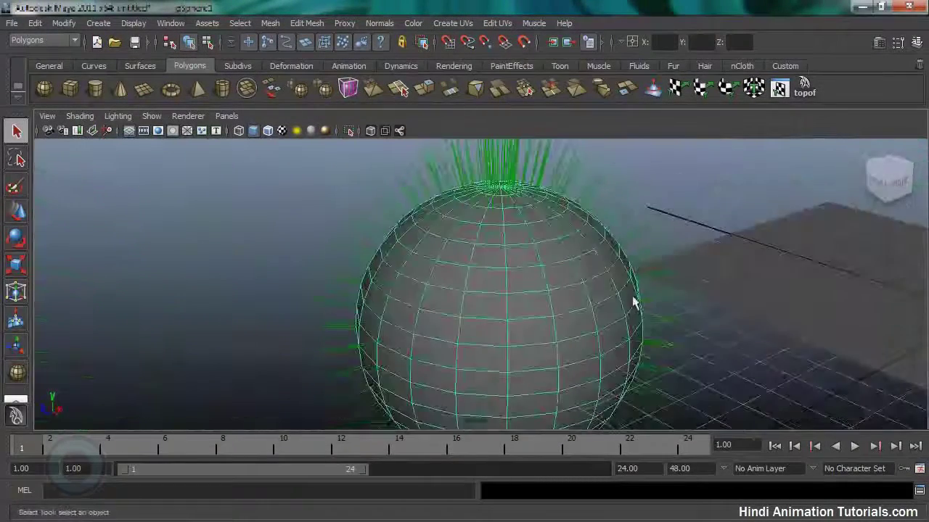
# Orbit and dolly around the sphere from several angles.
pyautogui.moveTo(632, 305); pyautogui.dragTo(680, 290)
pyautogui.moveTo(680, 290); pyautogui.dragTo(477, 280)
pyautogui.moveTo(477, 280); pyautogui.dragTo(709, 292)
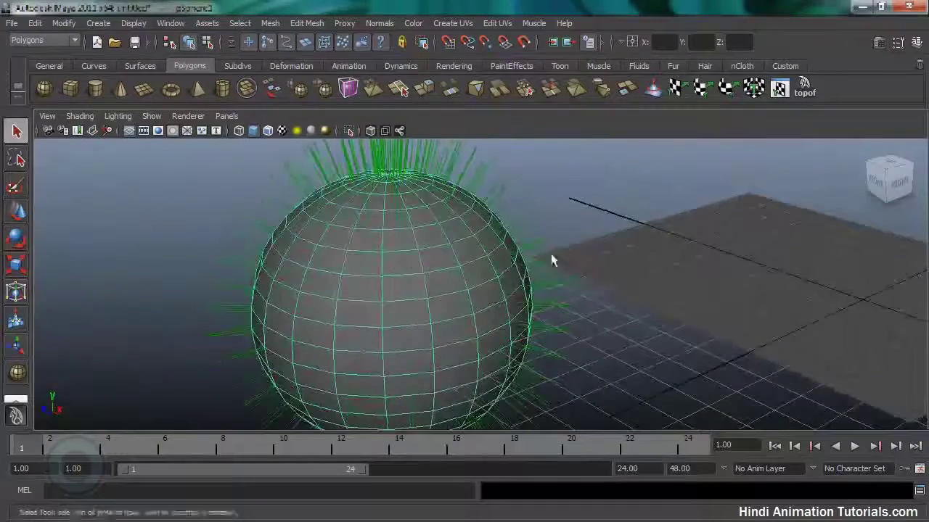
pyautogui.moveTo(551, 260); pyautogui.dragTo(663, 286)
pyautogui.moveTo(663, 286); pyautogui.dragTo(542, 313)
pyautogui.moveTo(542, 313); pyautogui.dragTo(590, 332)
pyautogui.moveTo(591, 331); pyautogui.dragTo(450, 276)
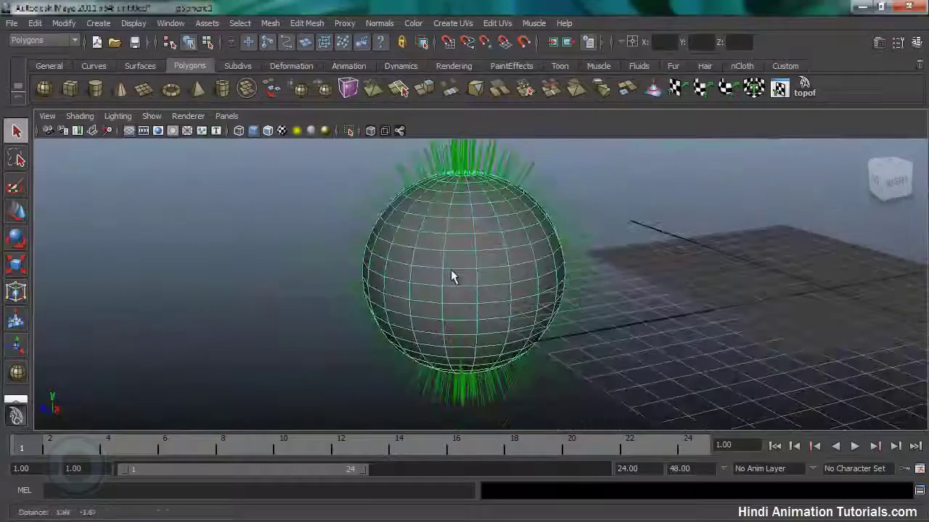
pyautogui.moveTo(452, 270); pyautogui.dragTo(628, 165)
# Toggle the sphere's selection while orbiting to compare its shading.
pyautogui.click(628, 165)
pyautogui.moveTo(436, 287); pyautogui.dragTo(482, 282)
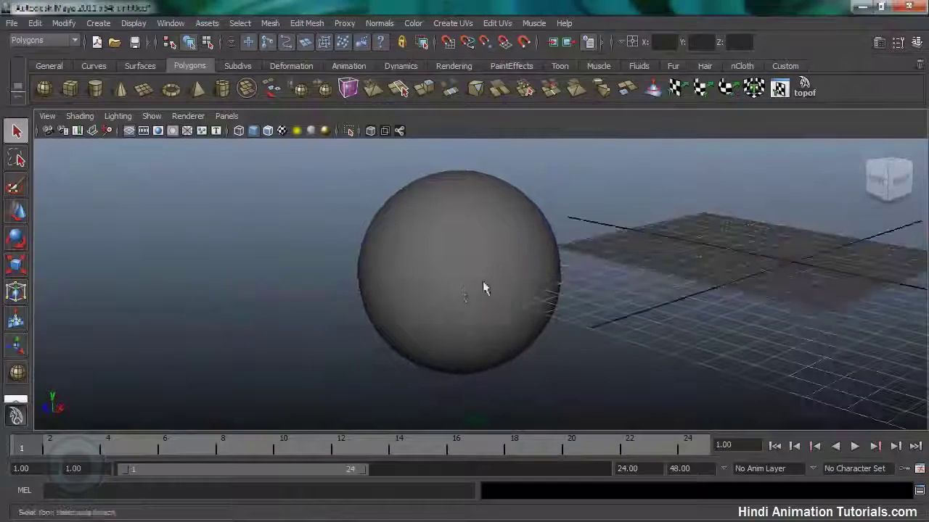
pyautogui.moveTo(482, 287); pyautogui.dragTo(486, 234)
pyautogui.moveTo(534, 305); pyautogui.dragTo(591, 304)
pyautogui.moveTo(591, 304); pyautogui.dragTo(436, 287)
pyautogui.moveTo(436, 287); pyautogui.dragTo(454, 270)
pyautogui.click(454, 270)
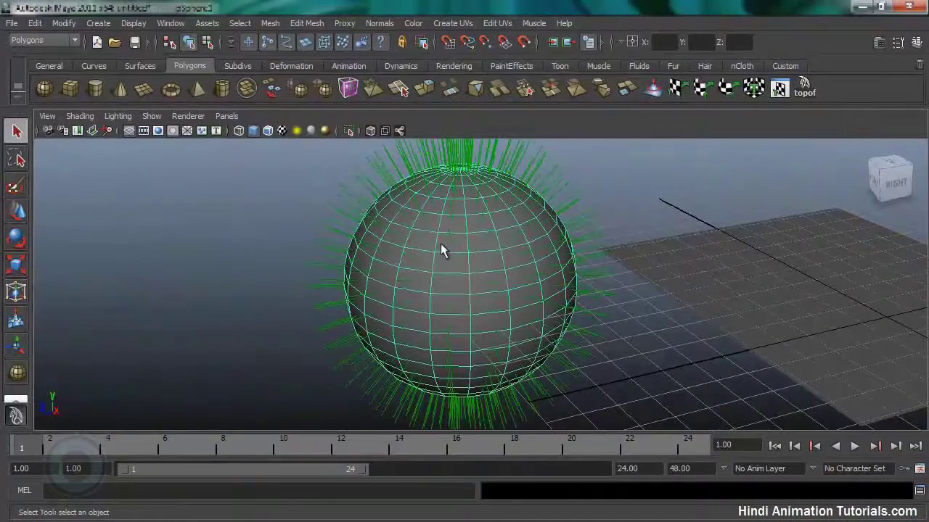
pyautogui.moveTo(559, 275); pyautogui.dragTo(570, 253)
pyautogui.click(614, 222)
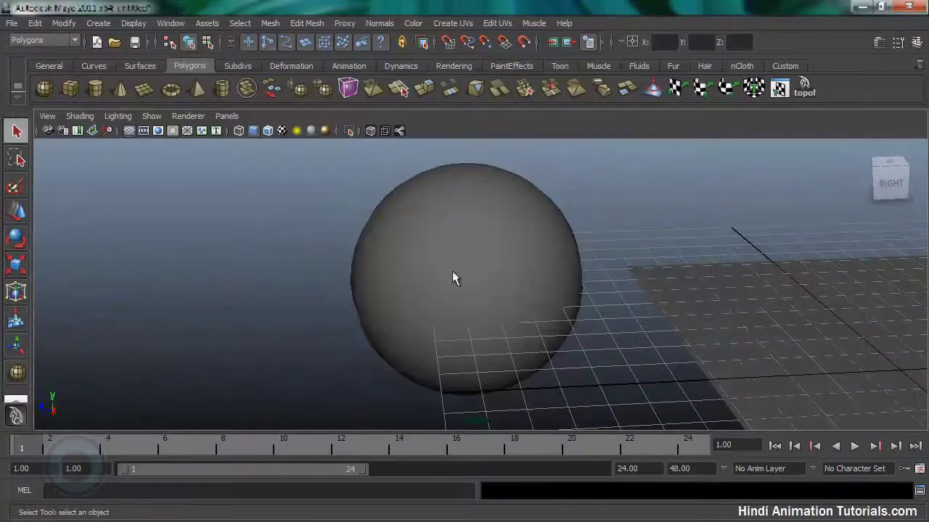
pyautogui.click(454, 277)
pyautogui.moveTo(465, 307); pyautogui.dragTo(459, 311)
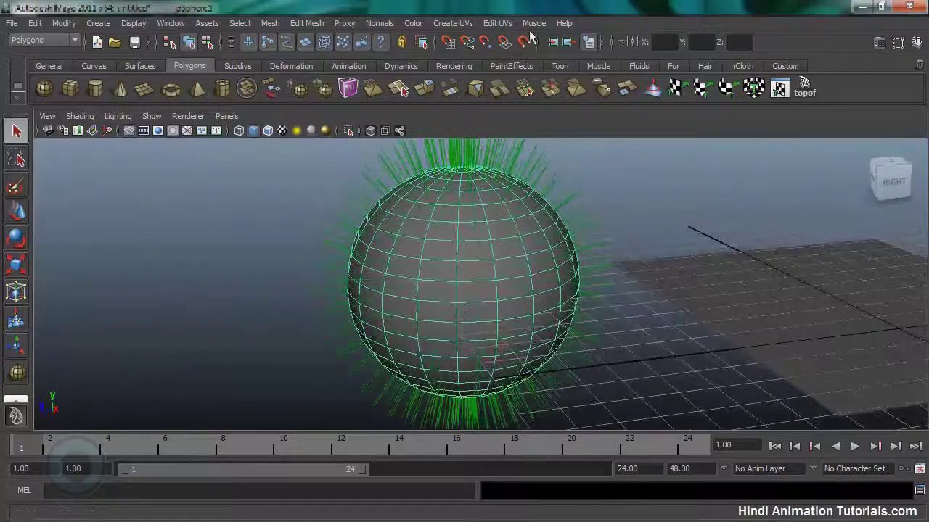
# Harden all the sphere's edges and orbit to inspect the faceted shading.
pyautogui.click(380, 23)
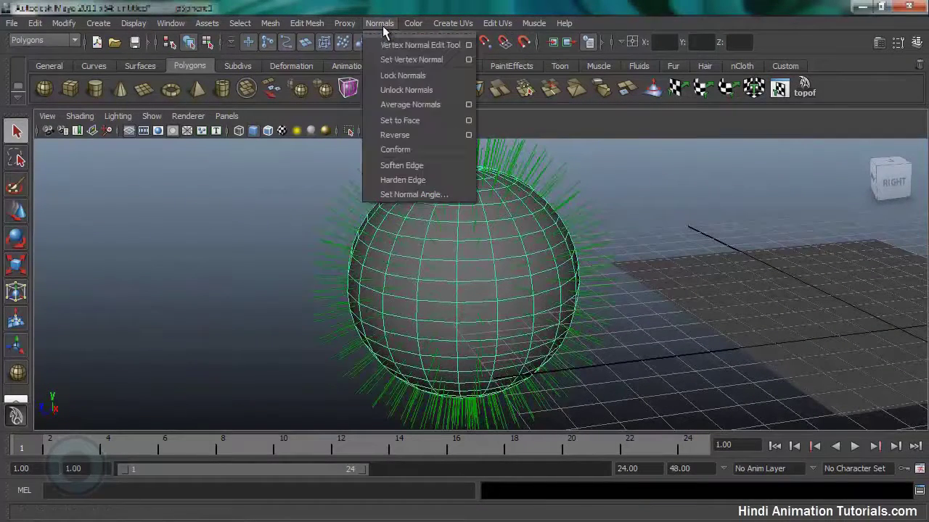
pyautogui.click(389, 181)
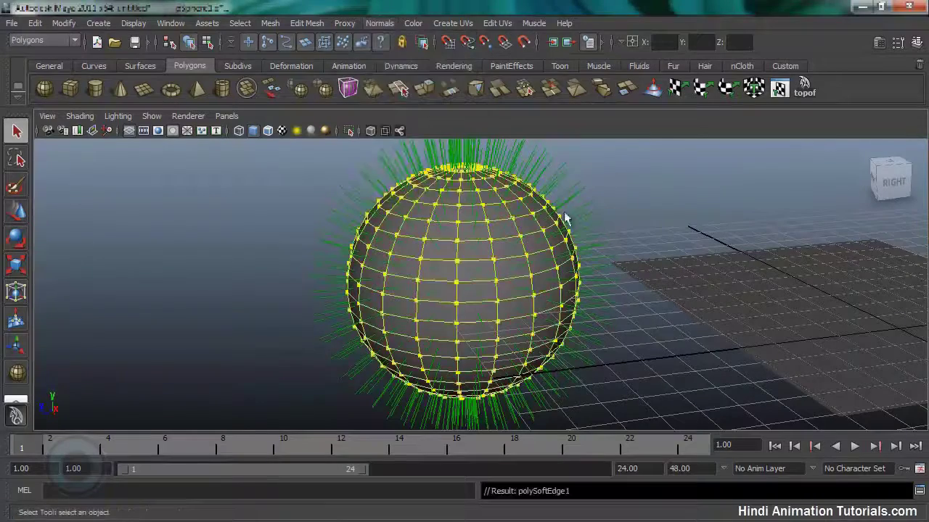
pyautogui.click(620, 172)
pyautogui.moveTo(598, 288); pyautogui.dragTo(597, 239)
pyautogui.scroll(3)
pyautogui.moveTo(570, 271); pyautogui.dragTo(535, 277)
pyautogui.scroll(-3)
# Reselect the sphere and soften all its edges.
pyautogui.click(544, 294)
pyautogui.click(701, 247)
pyautogui.click(452, 183)
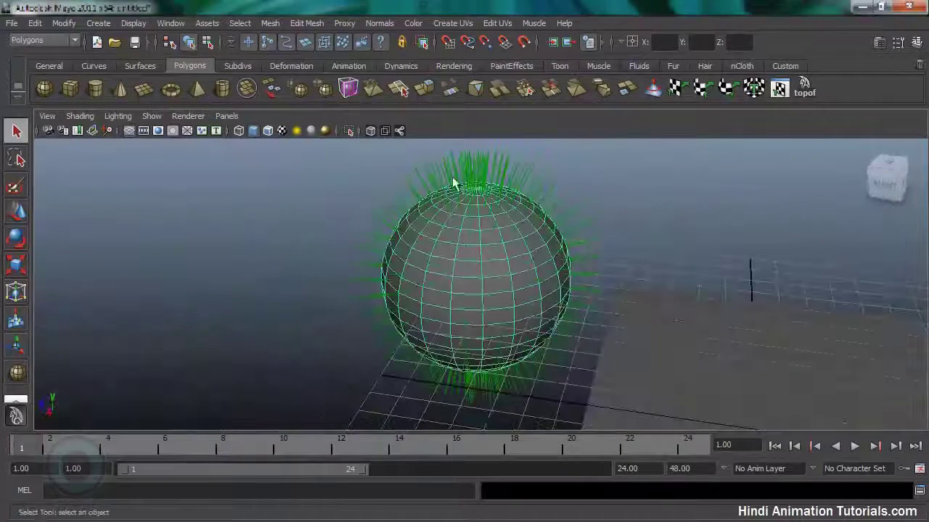
pyautogui.click(378, 23)
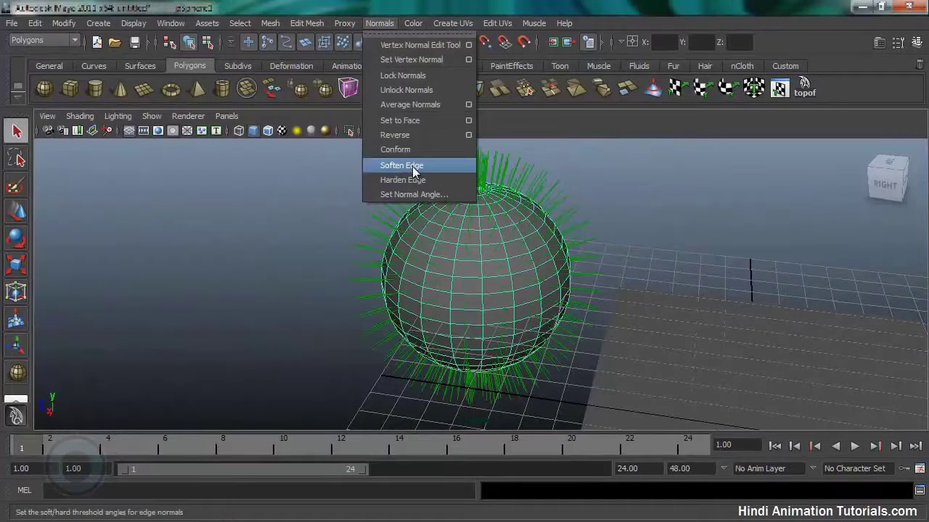
pyautogui.click(412, 166)
# Inspect the smoothly shaded sphere, then start a new empty scene with Ctrl+N.
pyautogui.click(629, 204)
pyautogui.moveTo(629, 204); pyautogui.dragTo(527, 286)
pyautogui.moveTo(526, 286); pyautogui.dragTo(358, 282)
pyautogui.moveTo(358, 282); pyautogui.dragTo(512, 336)
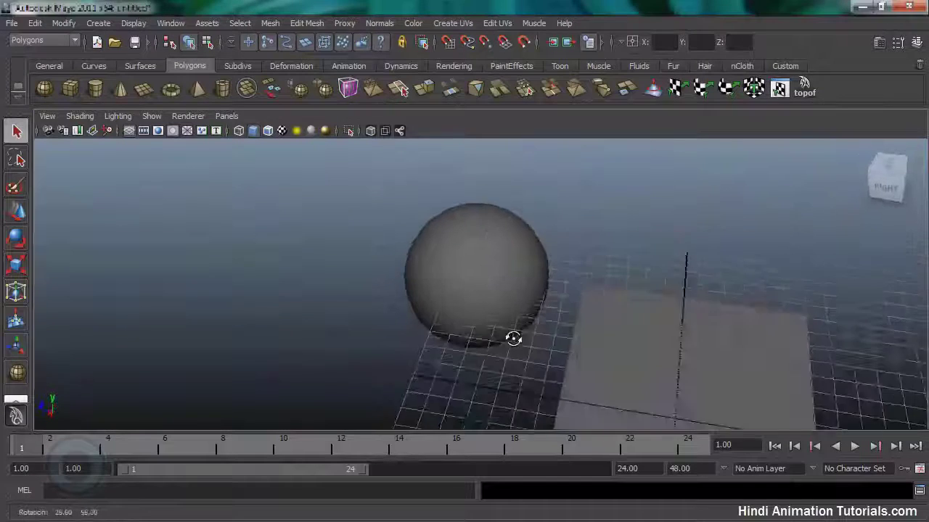
pyautogui.hotkey('ctrl', 'n')
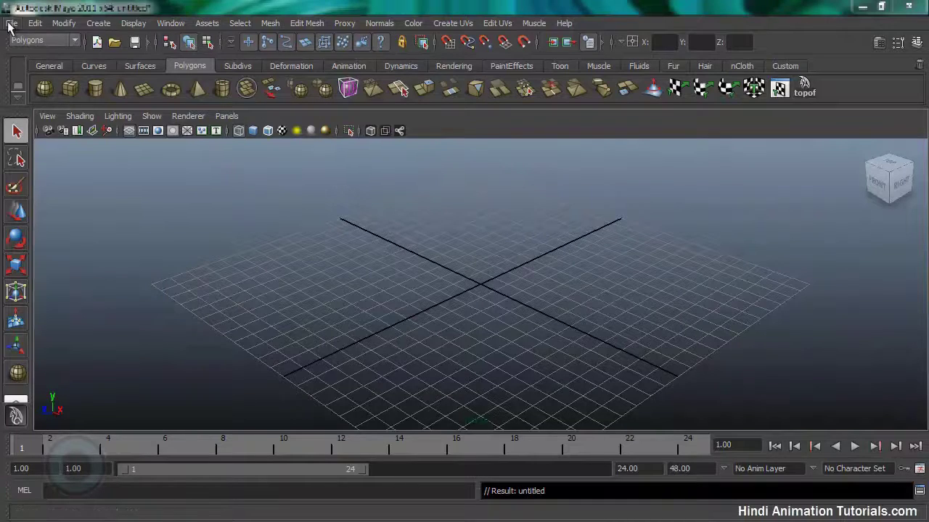
# Open the scene file softselect_generichead.mb to load the head model.
pyautogui.click(11, 23)
pyautogui.click(45, 61)
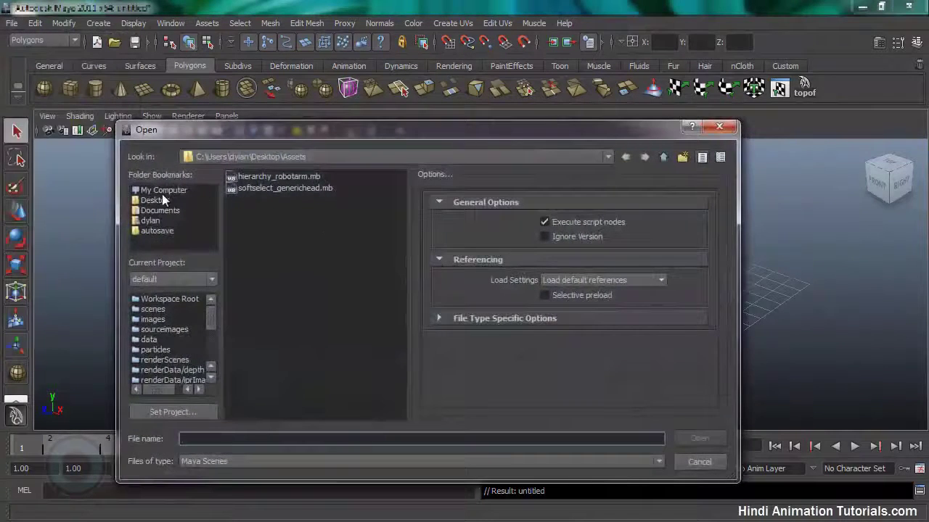
pyautogui.click(283, 189)
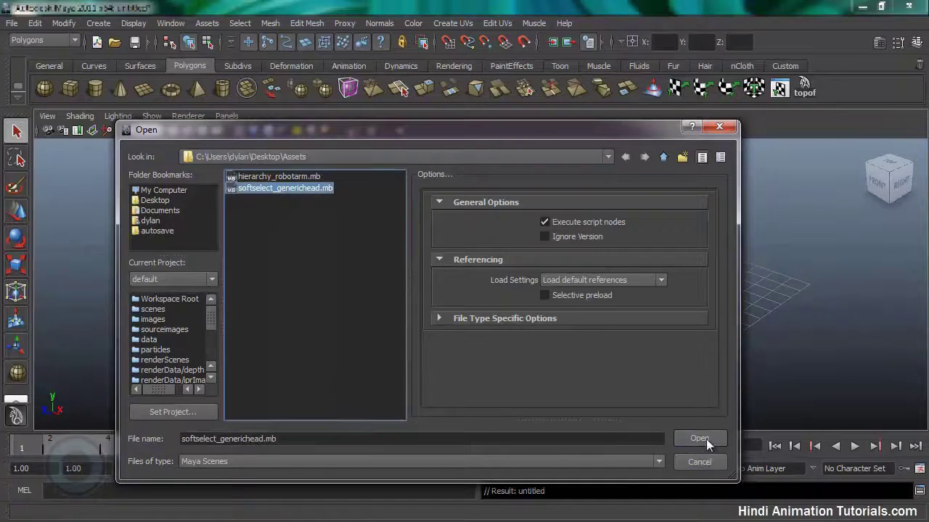
pyautogui.click(706, 441)
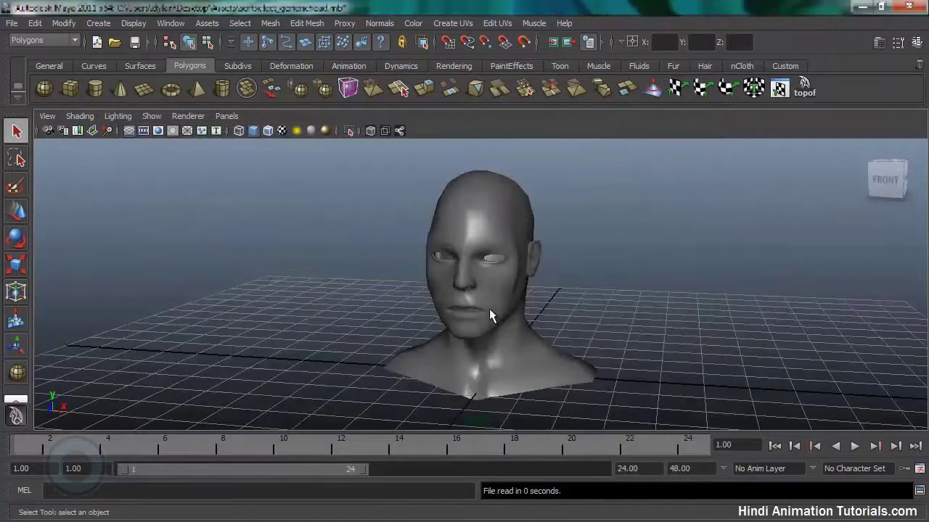
pyautogui.click(489, 308)
pyautogui.moveTo(579, 296); pyautogui.dragTo(550, 303)
pyautogui.click(581, 305)
pyautogui.moveTo(550, 303); pyautogui.dragTo(541, 327)
pyautogui.click(417, 251)
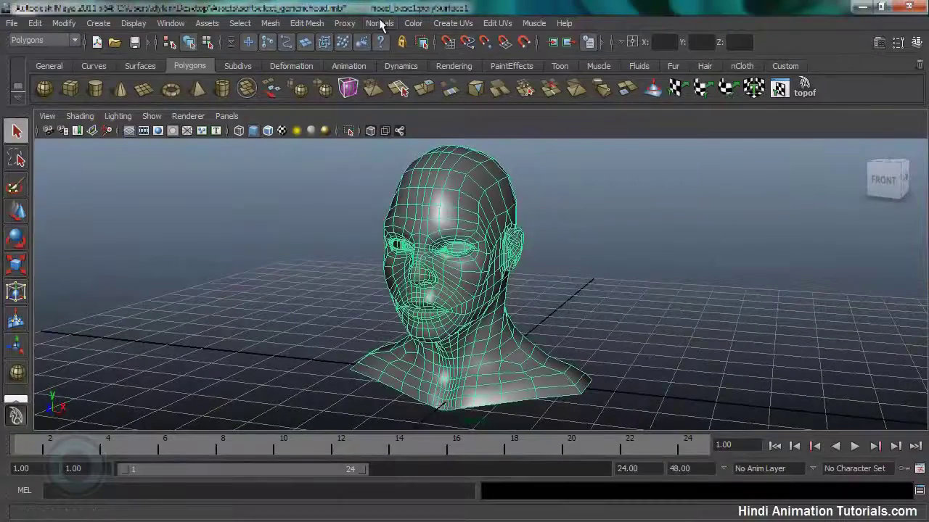
pyautogui.click(380, 23)
pyautogui.click(433, 181)
pyautogui.click(613, 311)
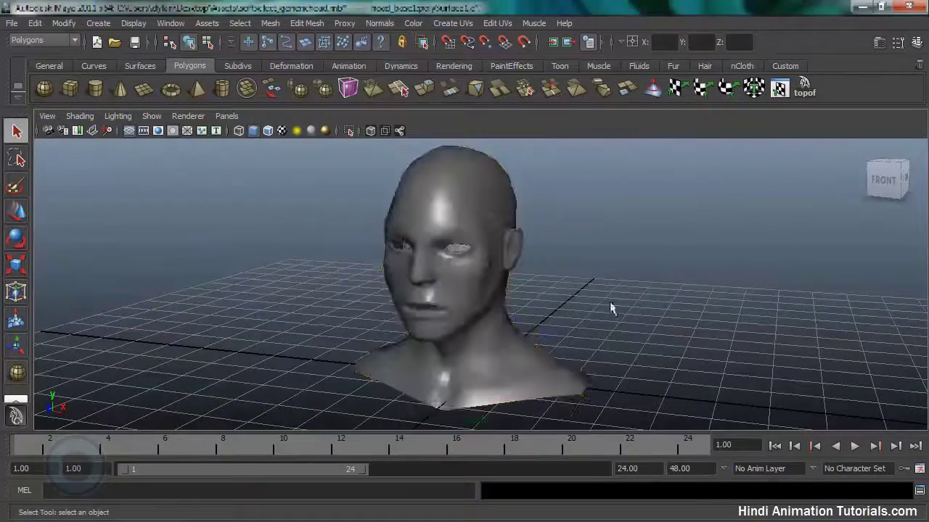
pyautogui.moveTo(613, 310); pyautogui.dragTo(574, 317)
pyautogui.click(533, 291)
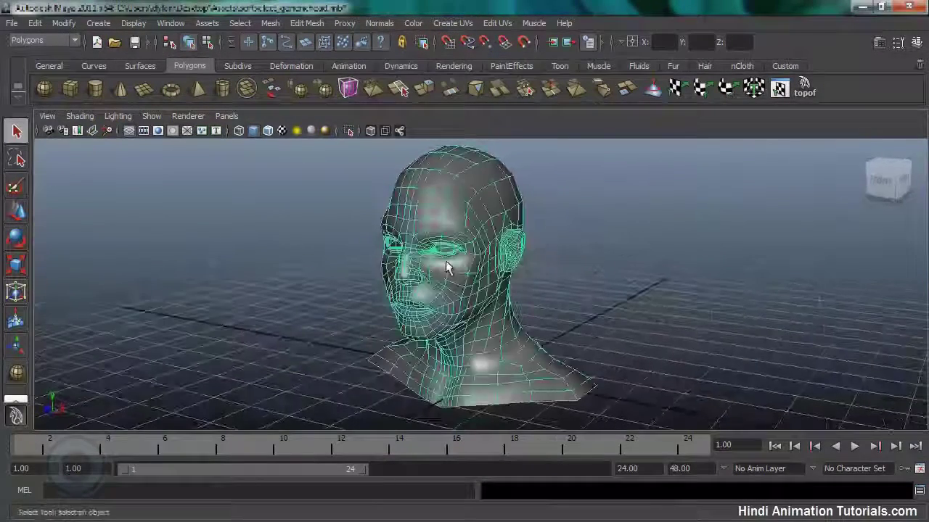
pyautogui.moveTo(533, 290); pyautogui.dragTo(456, 291)
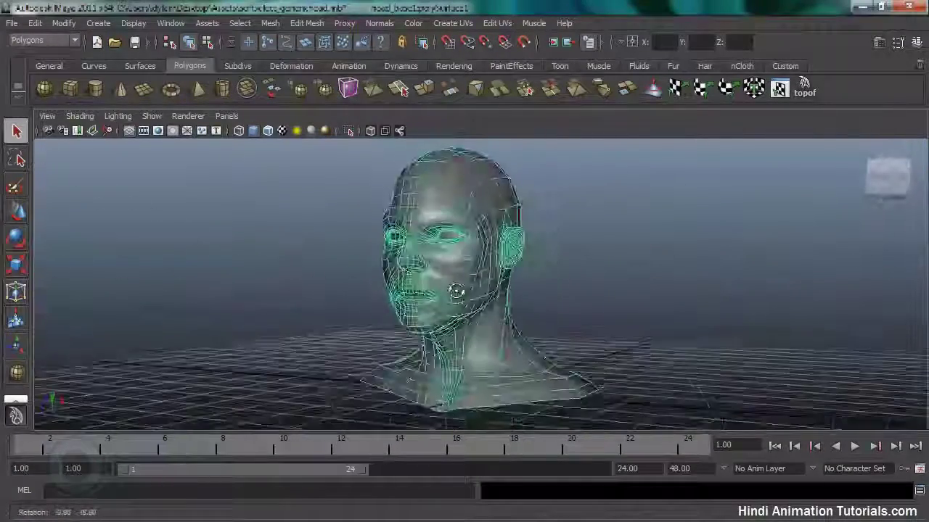
pyautogui.click(574, 289)
pyautogui.moveTo(574, 290); pyautogui.dragTo(460, 274)
pyautogui.scroll(3)
pyautogui.click(460, 275)
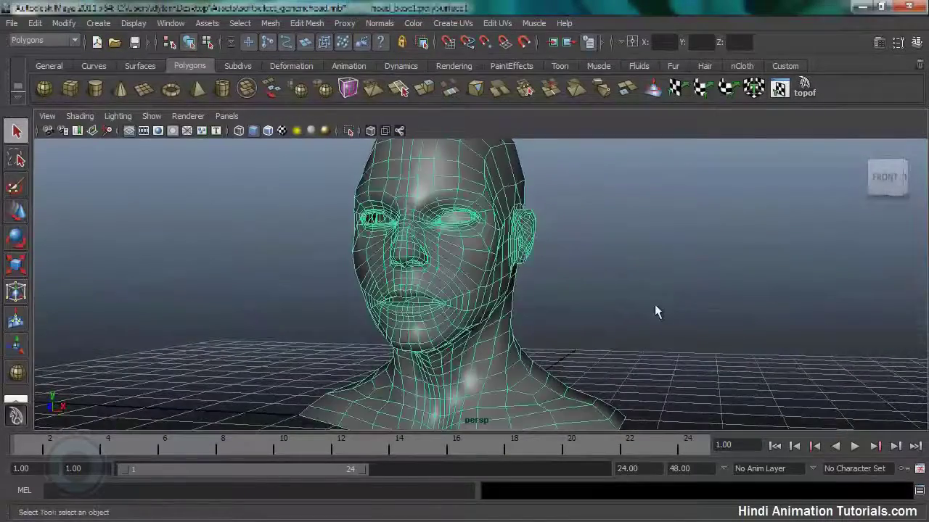
pyautogui.moveTo(654, 304); pyautogui.dragTo(665, 315)
pyautogui.click(665, 315)
# Unlock the head mesh's vertex normals and clear the selection.
pyautogui.click(476, 290)
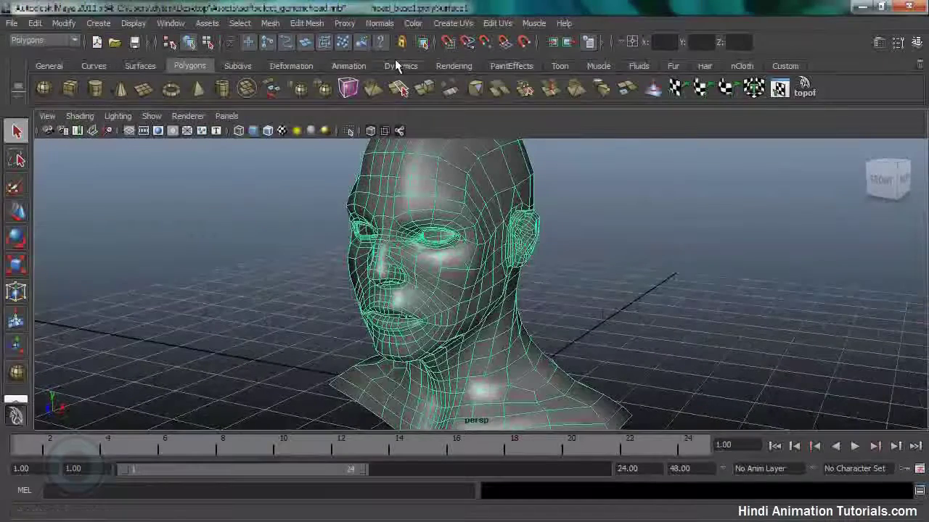
pyautogui.click(379, 24)
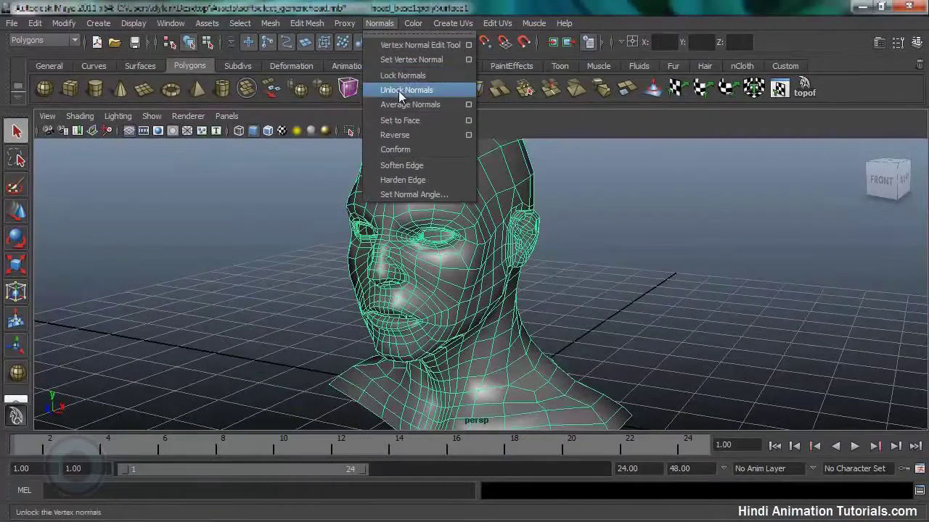
pyautogui.click(398, 91)
pyautogui.click(570, 309)
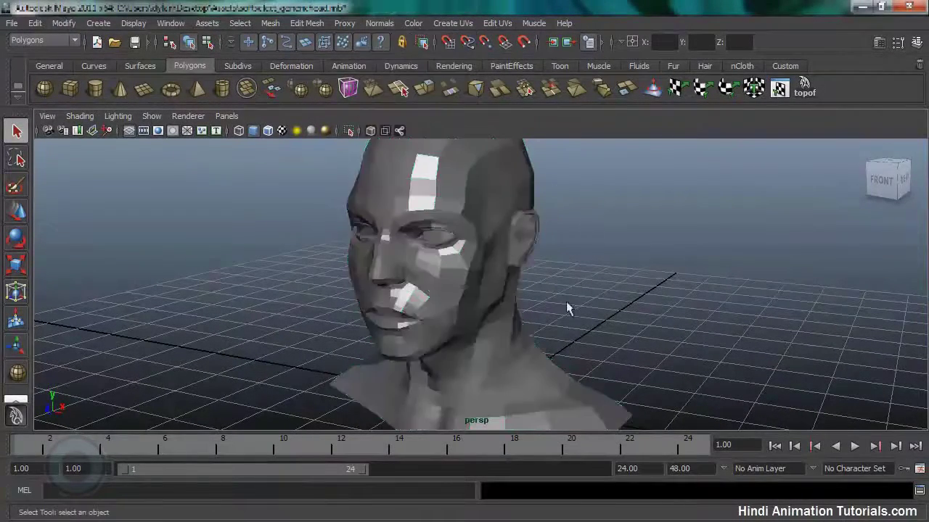
# Orbit around the face, sides and neck to inspect the faceted shading.
pyautogui.moveTo(571, 309); pyautogui.dragTo(413, 352)
pyautogui.moveTo(413, 353); pyautogui.dragTo(643, 359)
pyautogui.moveTo(643, 359); pyautogui.dragTo(375, 338)
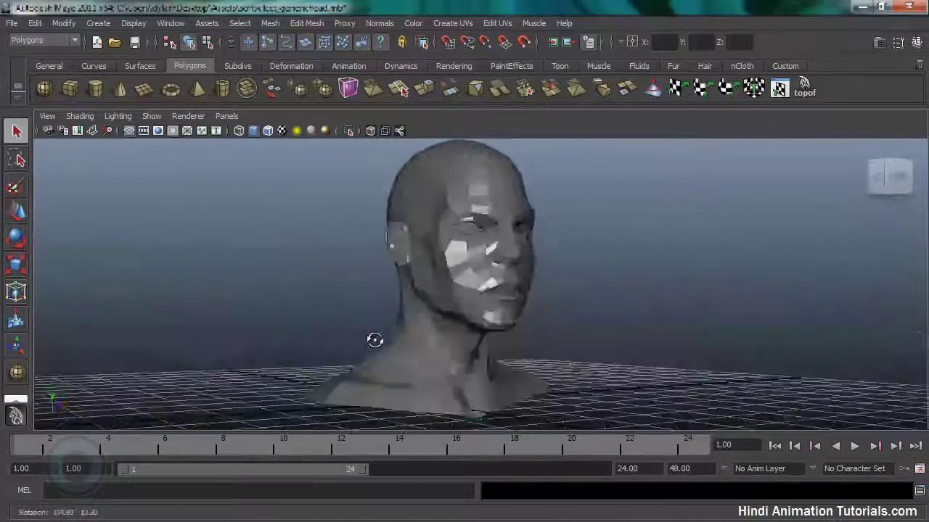
pyautogui.moveTo(375, 338); pyautogui.dragTo(506, 335)
pyautogui.moveTo(507, 336); pyautogui.dragTo(425, 334)
pyautogui.moveTo(425, 333); pyautogui.dragTo(508, 330)
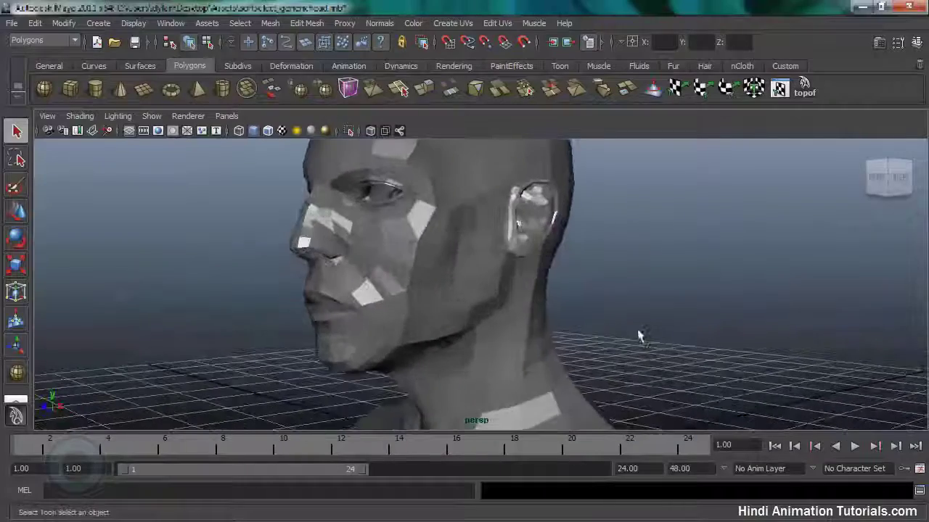
pyautogui.moveTo(508, 330); pyautogui.dragTo(558, 226)
pyautogui.moveTo(558, 226); pyautogui.dragTo(503, 284)
pyautogui.moveTo(504, 284); pyautogui.dragTo(540, 309)
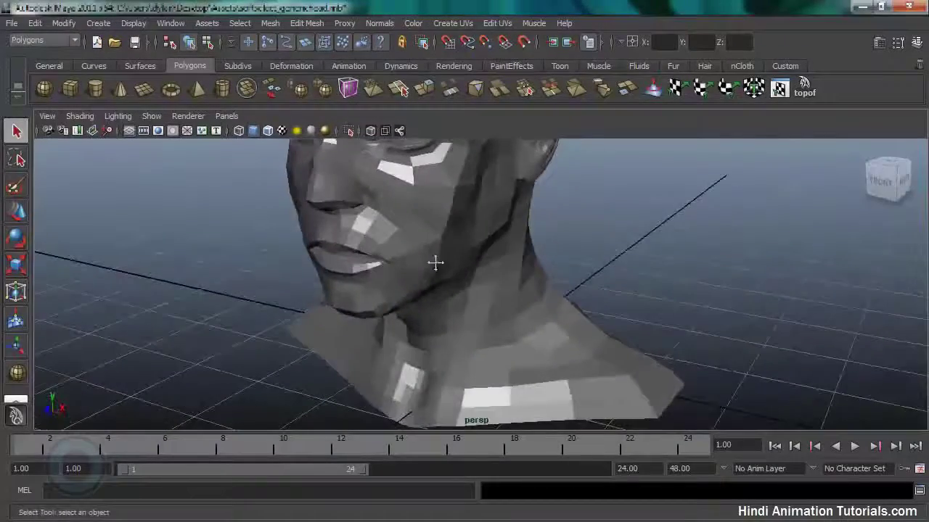
pyautogui.moveTo(436, 263); pyautogui.dragTo(657, 299)
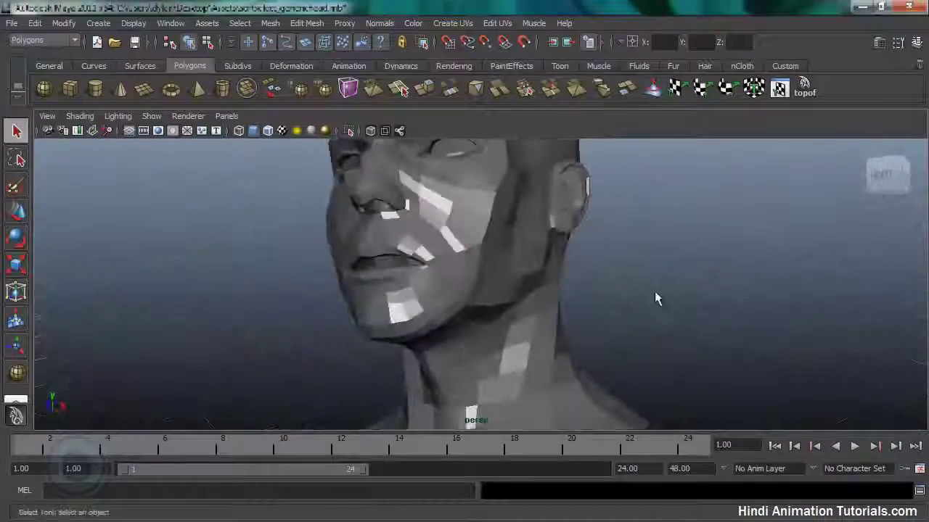
pyautogui.moveTo(656, 299); pyautogui.dragTo(406, 293)
pyautogui.moveTo(406, 292); pyautogui.dragTo(512, 295)
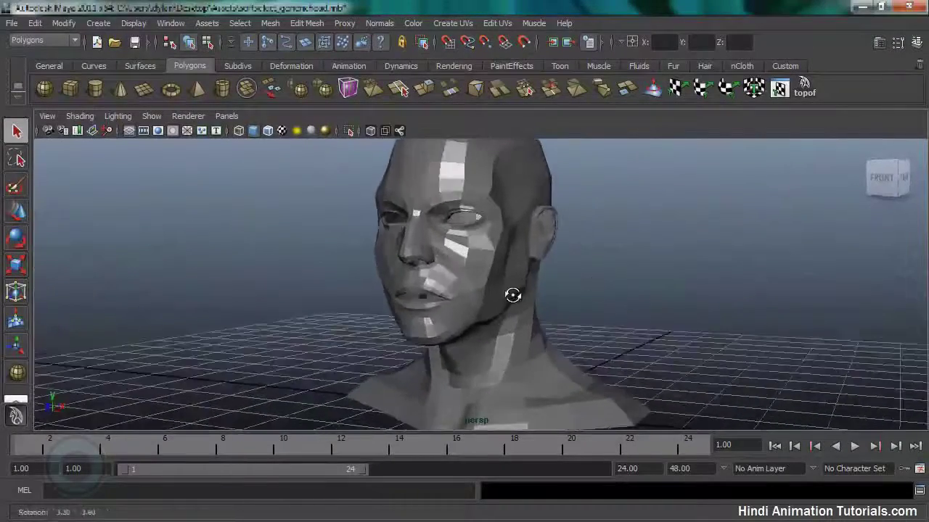
# Soften all of the head's edges and orbit to check the smooth shading.
pyautogui.click(471, 258)
pyautogui.click(380, 23)
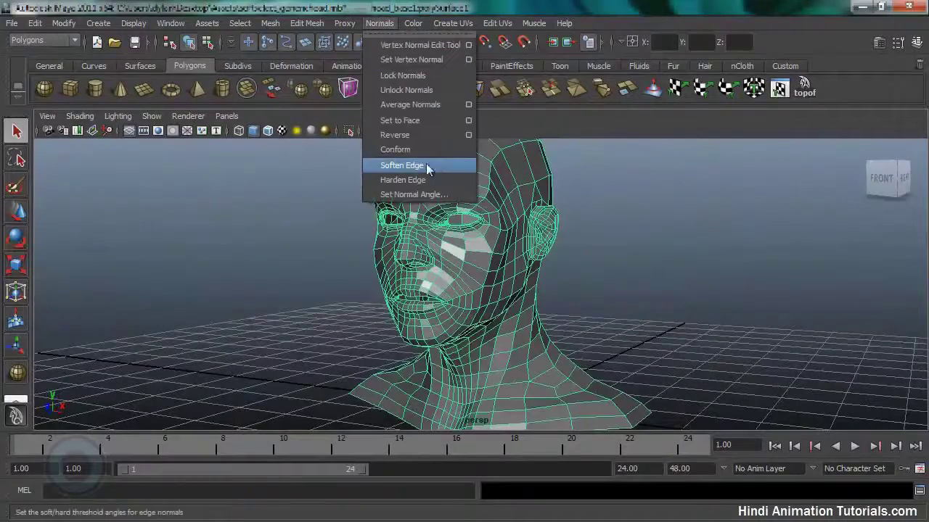
pyautogui.click(420, 167)
pyautogui.moveTo(605, 256); pyautogui.dragTo(636, 291)
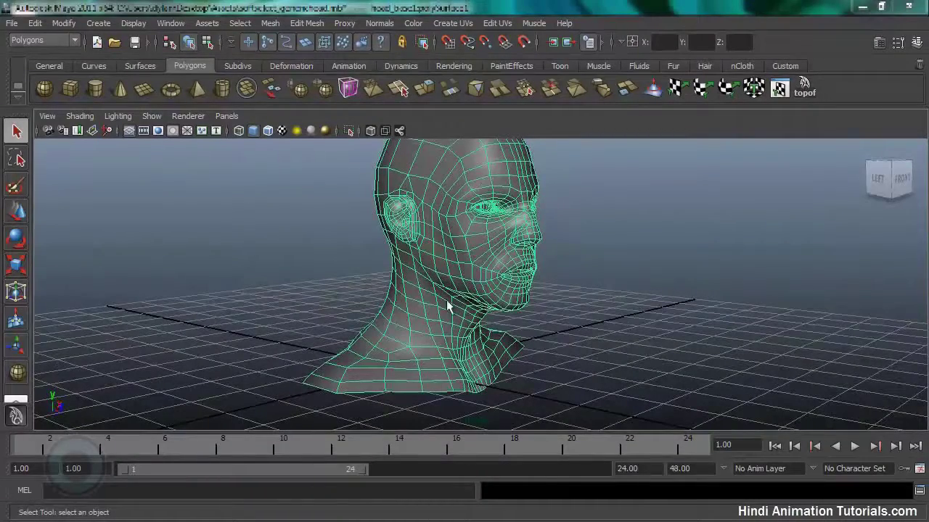
pyautogui.moveTo(581, 304); pyautogui.dragTo(525, 317)
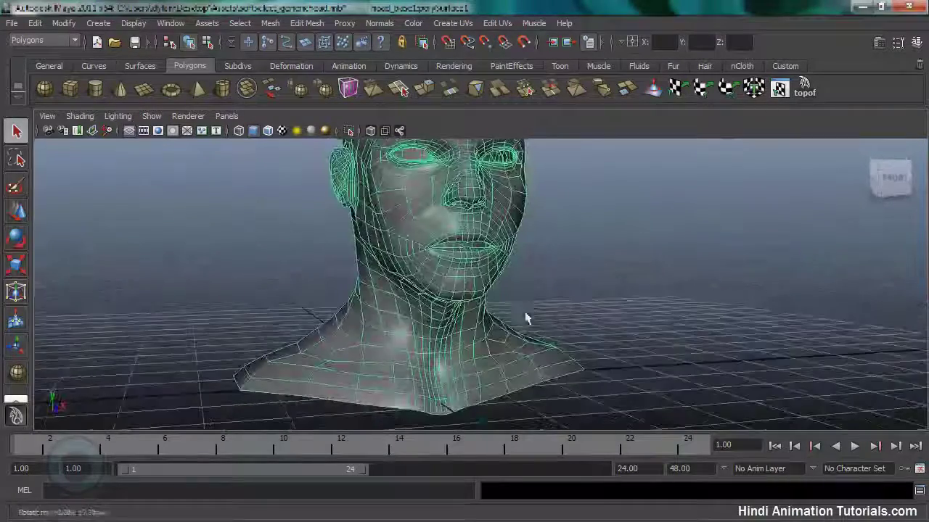
pyautogui.moveTo(525, 317); pyautogui.dragTo(636, 343)
pyautogui.click(559, 274)
pyautogui.moveTo(559, 274); pyautogui.dragTo(505, 337)
pyautogui.moveTo(492, 288); pyautogui.dragTo(644, 339)
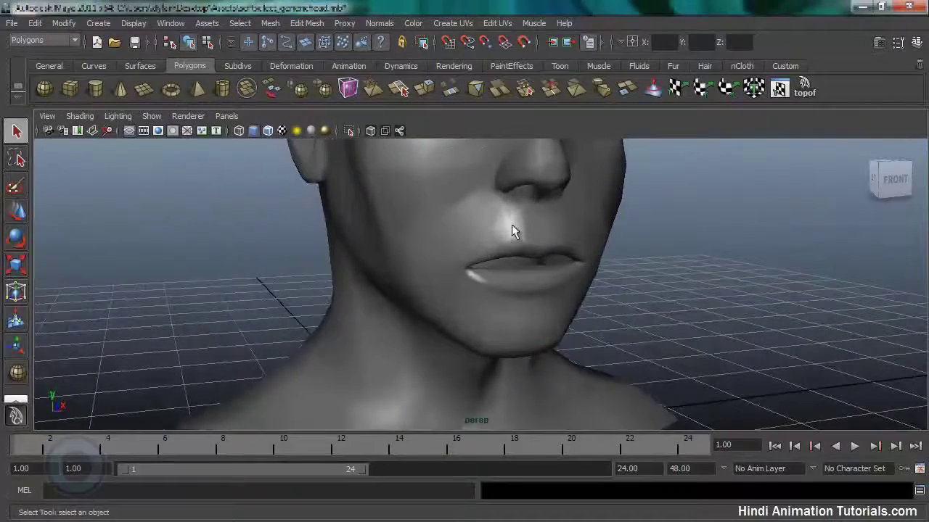
# Switch the head to edge selection mode and zoom to a front view of the mouth.
pyautogui.click(511, 230)
pyautogui.moveTo(508, 223); pyautogui.dragTo(508, 194)
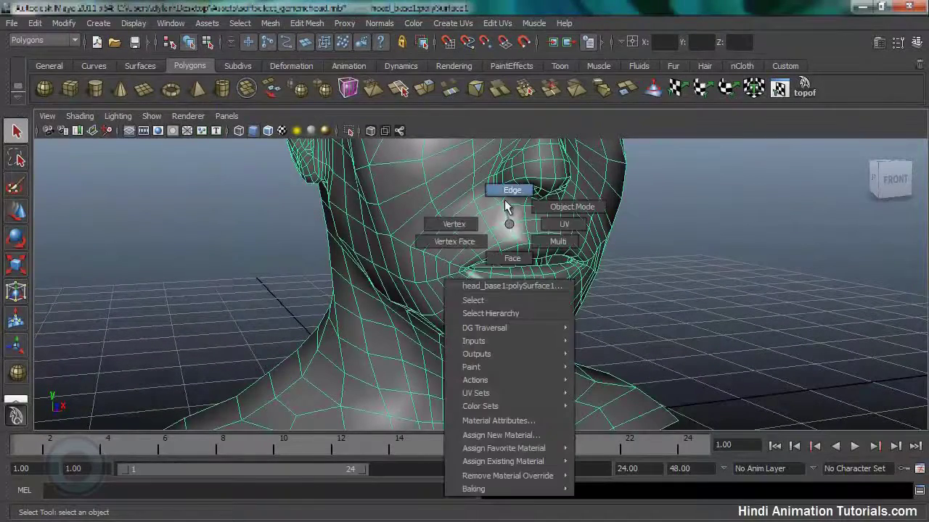
pyautogui.moveTo(508, 194); pyautogui.dragTo(575, 283)
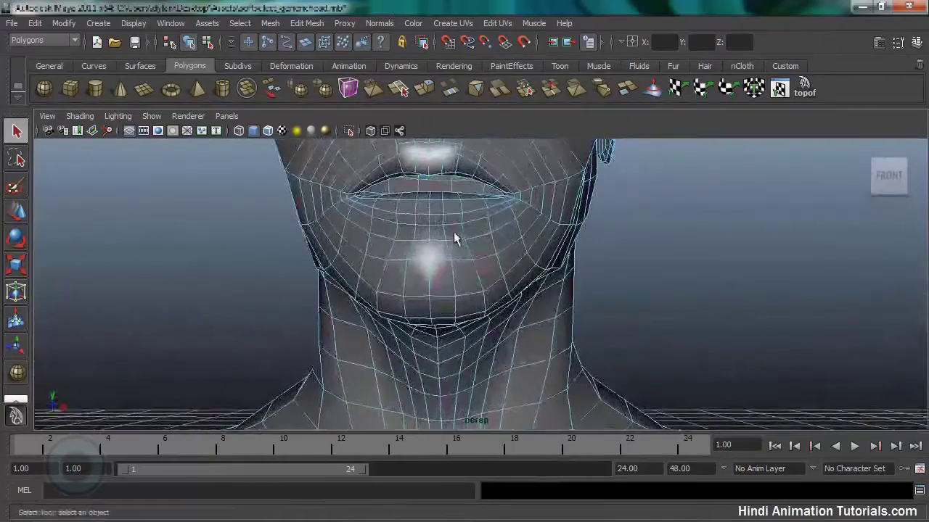
pyautogui.scroll(3)
pyautogui.scroll(3)
pyautogui.moveTo(486, 255); pyautogui.dragTo(537, 278)
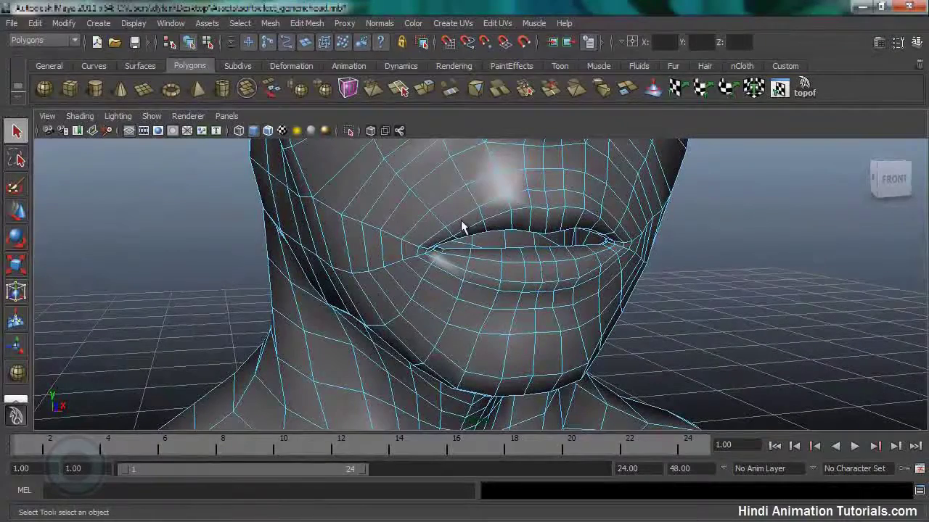
# Select the edges around the mouth and chin and harden them.
pyautogui.click(460, 218)
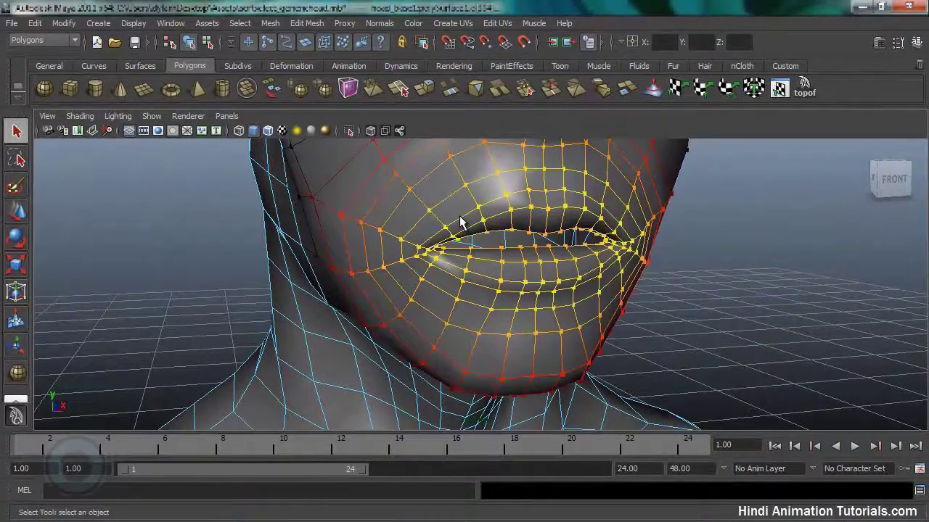
pyautogui.moveTo(633, 305); pyautogui.dragTo(612, 314)
pyautogui.click(553, 218)
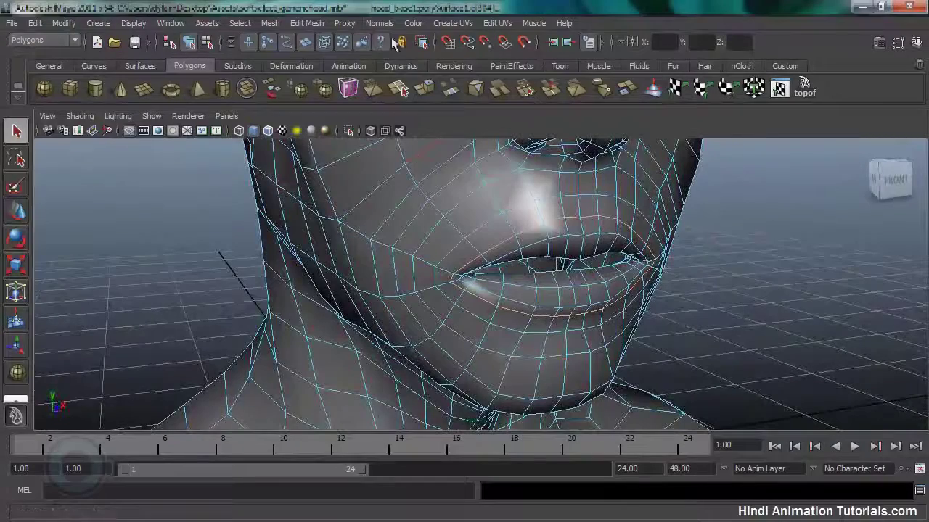
pyautogui.click(378, 23)
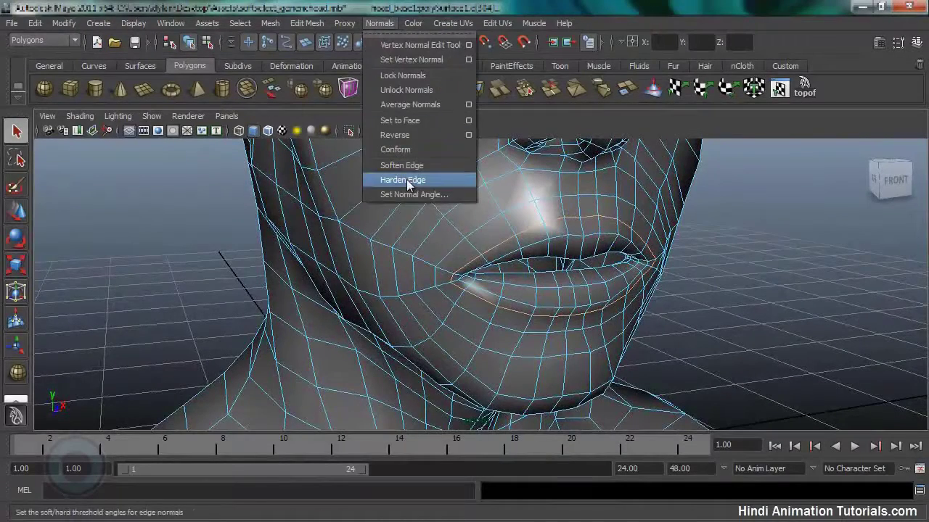
pyautogui.click(406, 179)
# Return to object mode and look closely at the chin and lips.
pyautogui.moveTo(612, 303); pyautogui.dragTo(471, 219)
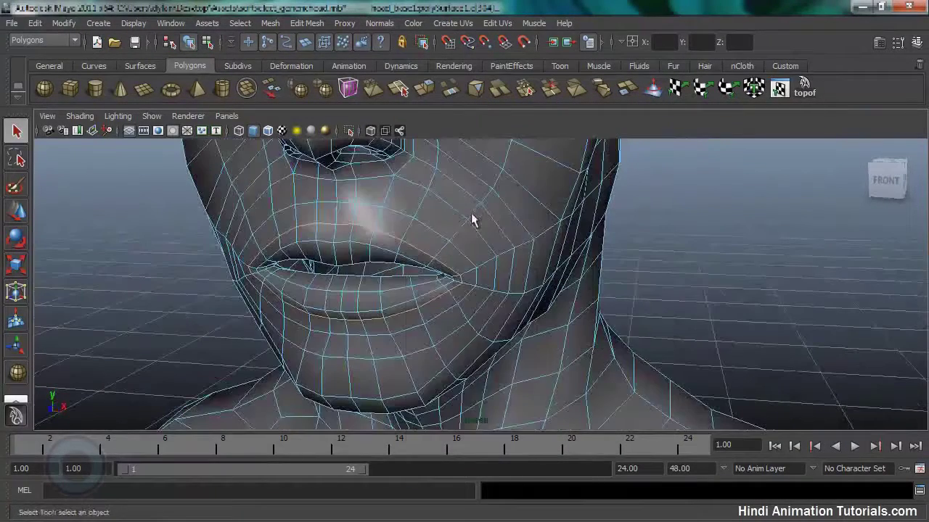
pyautogui.moveTo(471, 213); pyautogui.dragTo(522, 202)
pyautogui.moveTo(521, 202); pyautogui.dragTo(539, 281)
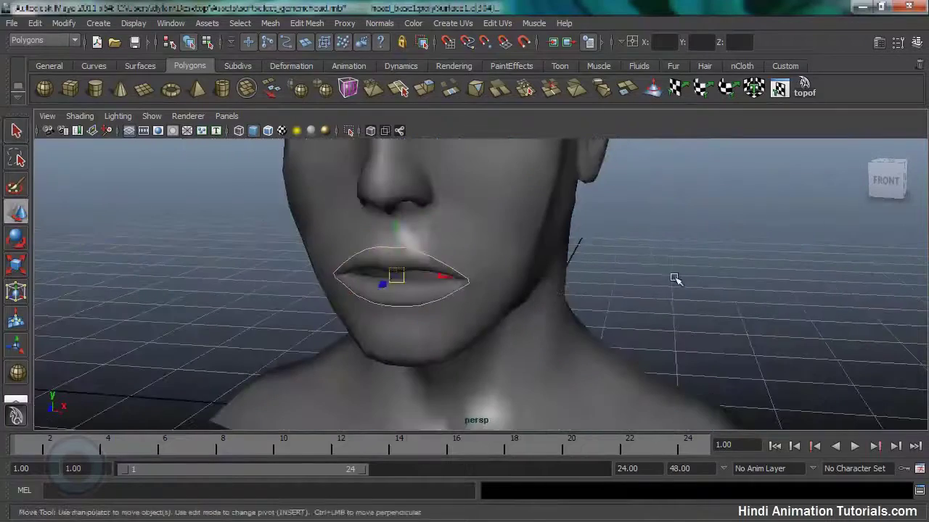
pyautogui.moveTo(674, 279); pyautogui.dragTo(597, 297)
pyautogui.moveTo(658, 312); pyautogui.dragTo(263, 258)
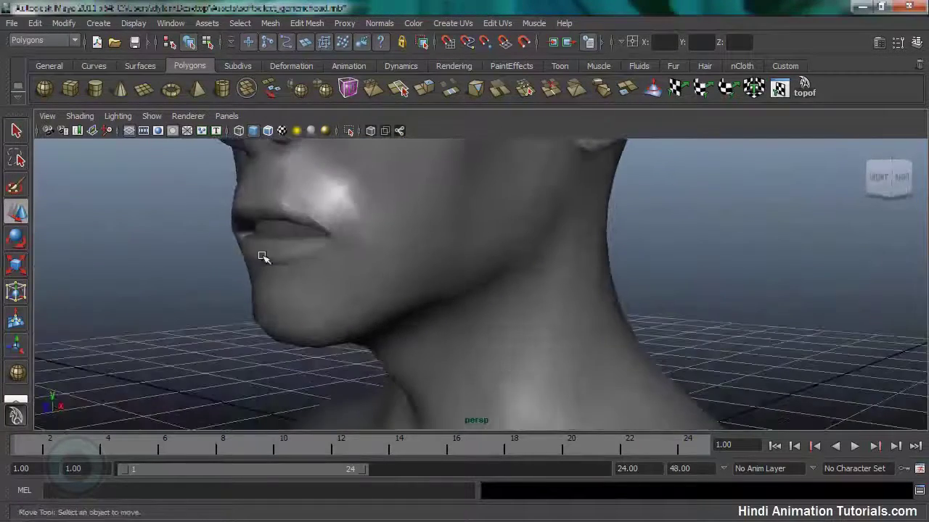
pyautogui.moveTo(300, 215); pyautogui.dragTo(543, 202)
# Orbit and zoom around the whole head, ending on a close view of the eye.
pyautogui.moveTo(715, 254); pyautogui.dragTo(469, 302)
pyautogui.moveTo(469, 303); pyautogui.dragTo(398, 307)
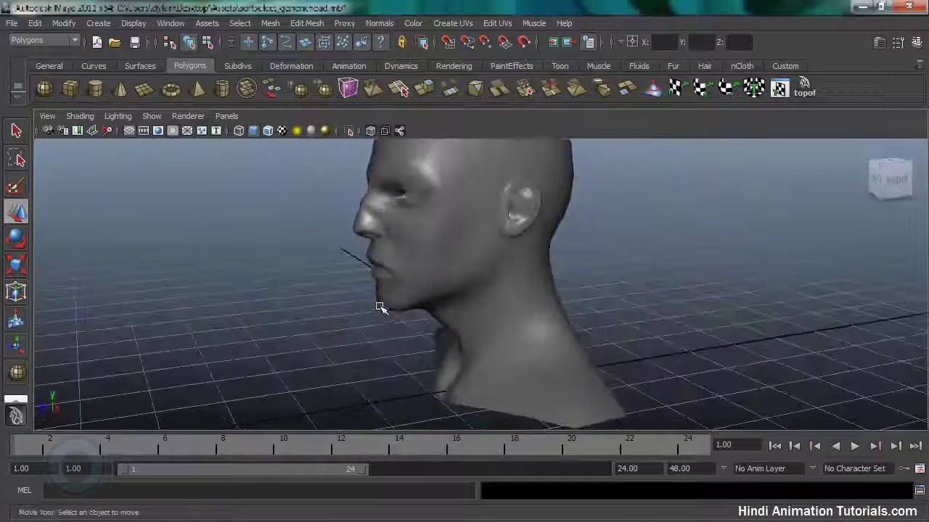
pyautogui.moveTo(394, 307); pyautogui.dragTo(370, 311)
pyautogui.moveTo(370, 311); pyautogui.dragTo(624, 297)
pyautogui.moveTo(624, 297); pyautogui.dragTo(413, 293)
pyautogui.moveTo(413, 292); pyautogui.dragTo(400, 307)
pyautogui.moveTo(400, 307); pyautogui.dragTo(419, 352)
pyautogui.moveTo(419, 352); pyautogui.dragTo(489, 220)
# Switch the head to edge mode and select the edges around the eye opening.
pyautogui.click(530, 249)
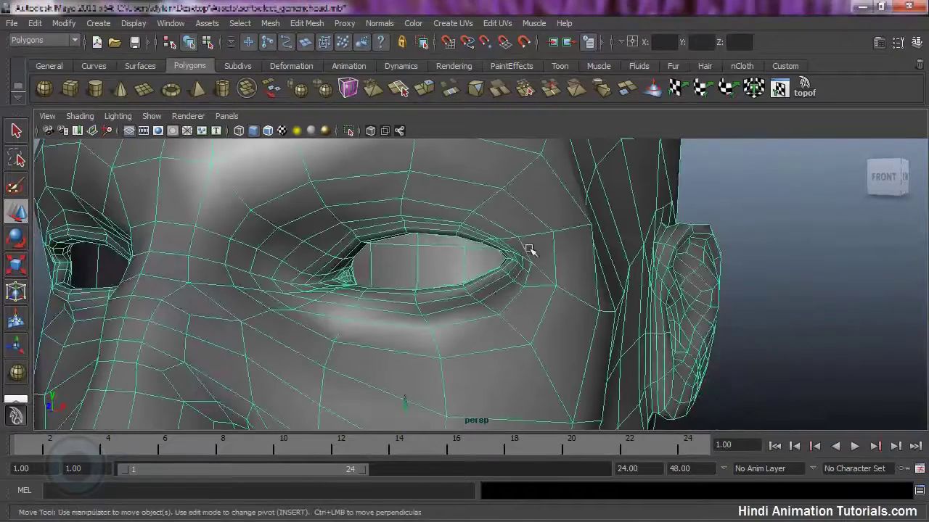
pyautogui.moveTo(486, 185); pyautogui.dragTo(457, 190)
pyautogui.moveTo(490, 153); pyautogui.dragTo(488, 151)
pyautogui.moveTo(489, 152); pyautogui.dragTo(464, 261)
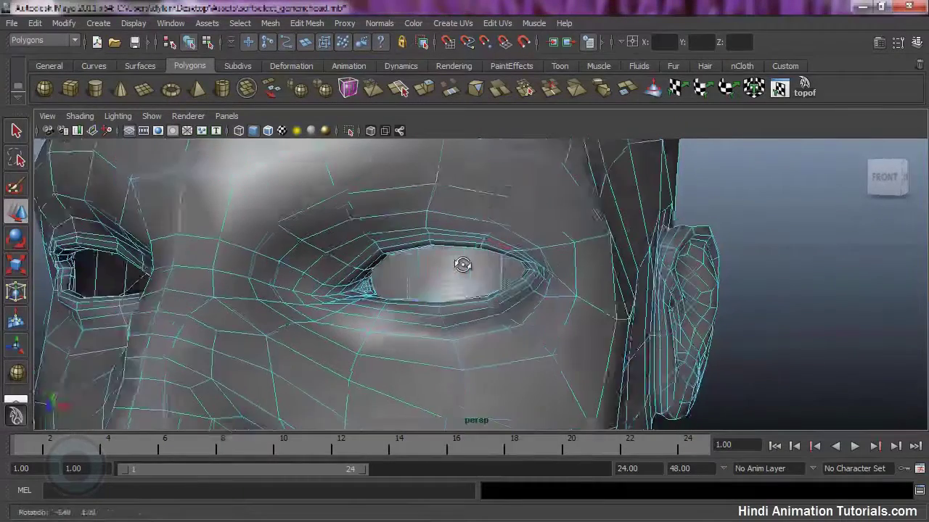
pyautogui.moveTo(464, 262); pyautogui.dragTo(412, 291)
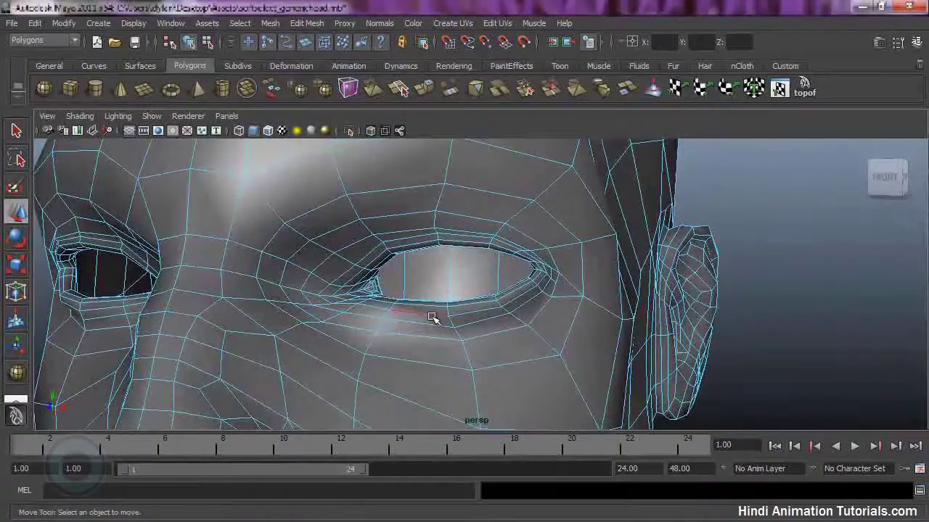
pyautogui.moveTo(432, 318); pyautogui.dragTo(425, 336)
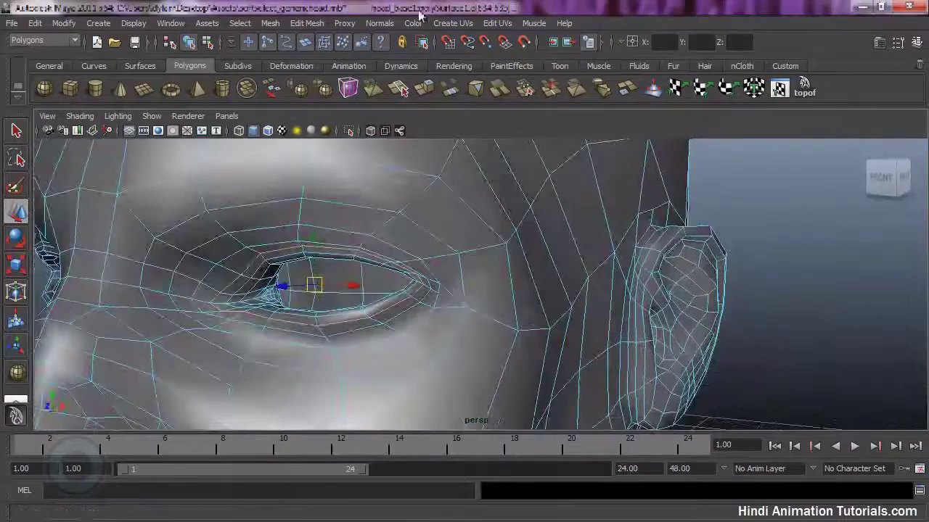
# Harden the eye-rim edges and return to object mode.
pyautogui.click(384, 23)
pyautogui.click(407, 180)
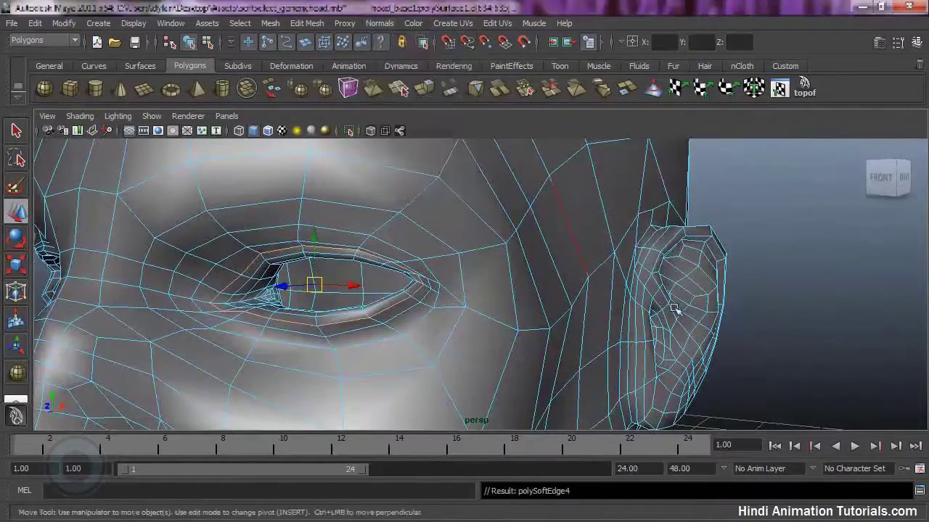
pyautogui.moveTo(407, 183); pyautogui.dragTo(456, 189)
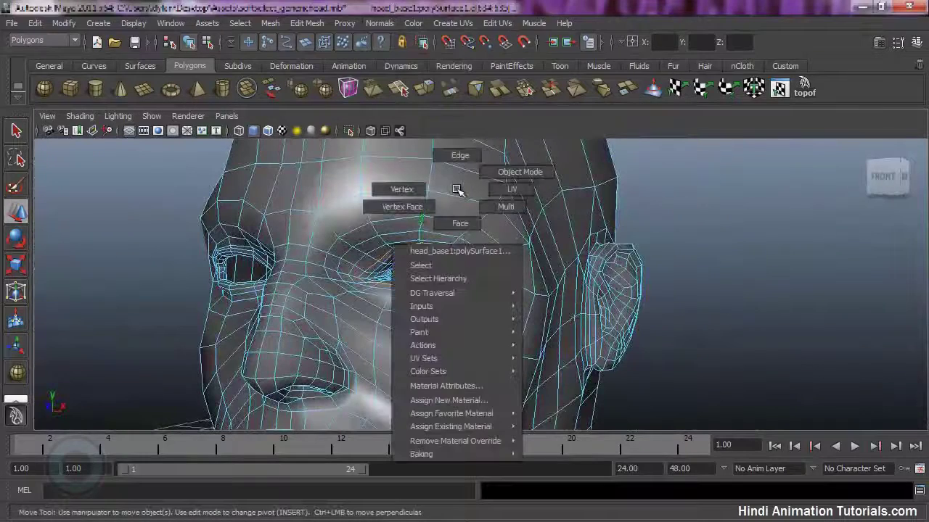
pyautogui.moveTo(499, 178); pyautogui.dragTo(499, 177)
# Orbit around the head from front, side and close-up views to check the shading.
pyautogui.moveTo(724, 334); pyautogui.dragTo(727, 355)
pyautogui.moveTo(728, 356); pyautogui.dragTo(535, 307)
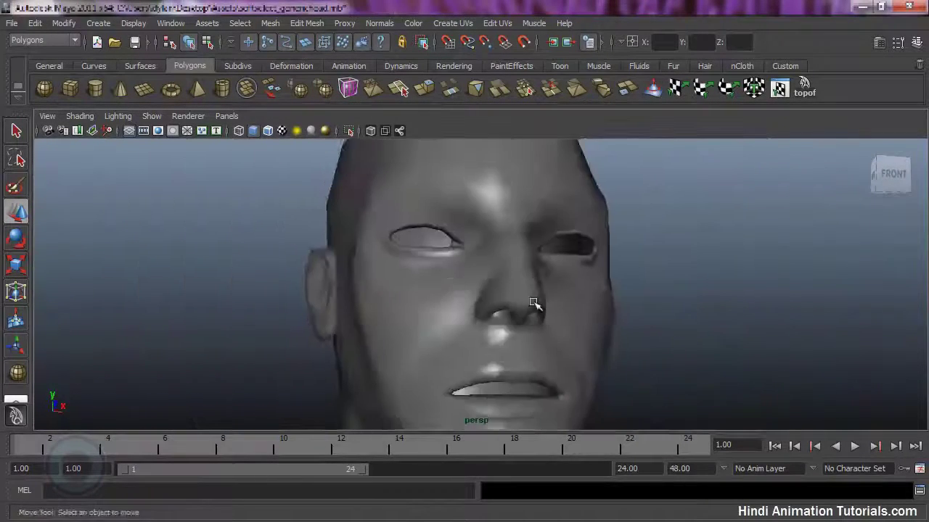
pyautogui.moveTo(535, 307); pyautogui.dragTo(616, 321)
pyautogui.moveTo(616, 321); pyautogui.dragTo(436, 276)
pyautogui.moveTo(436, 276); pyautogui.dragTo(470, 317)
pyautogui.moveTo(470, 318); pyautogui.dragTo(535, 208)
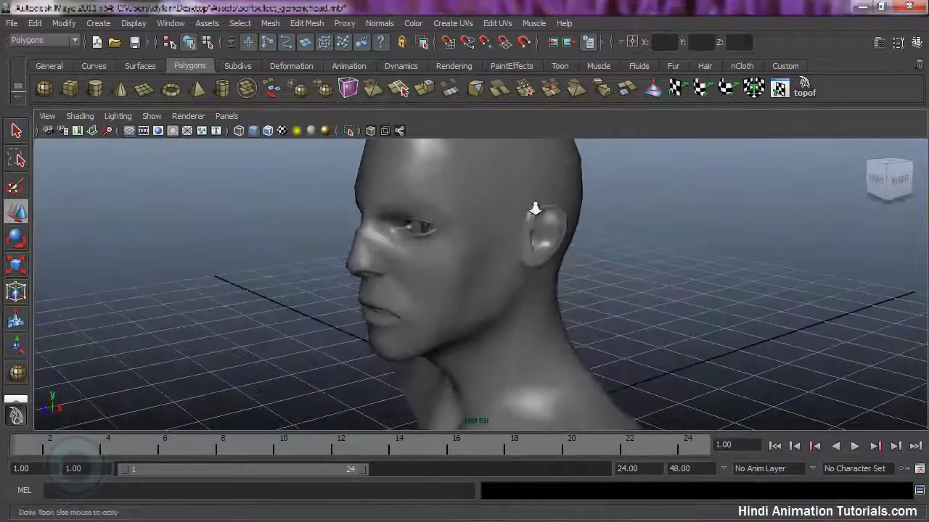
pyautogui.moveTo(535, 207); pyautogui.dragTo(420, 184)
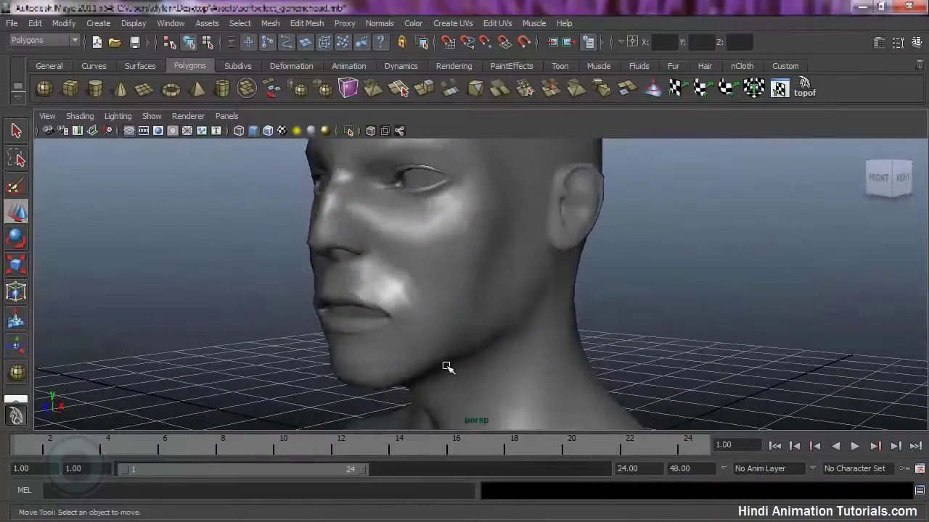
pyautogui.moveTo(447, 367); pyautogui.dragTo(525, 357)
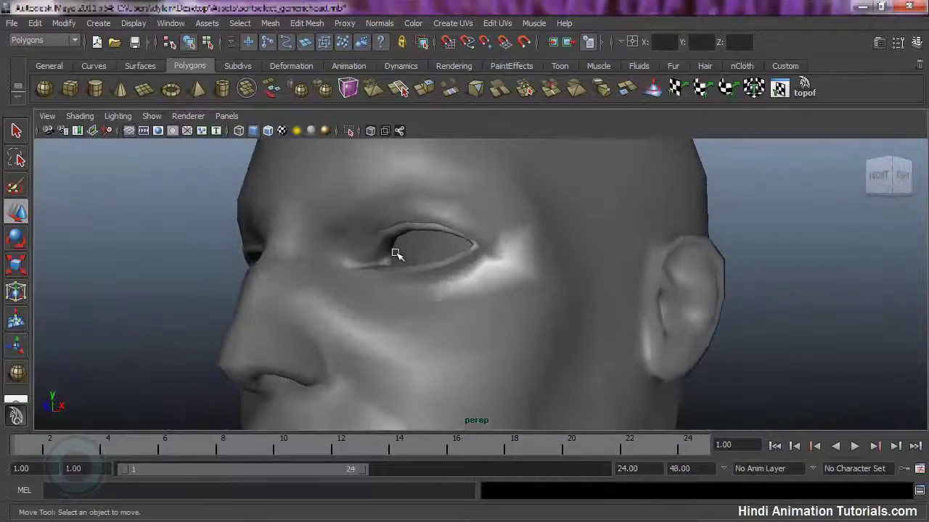
pyautogui.click(476, 334)
pyautogui.moveTo(676, 376); pyautogui.dragTo(481, 291)
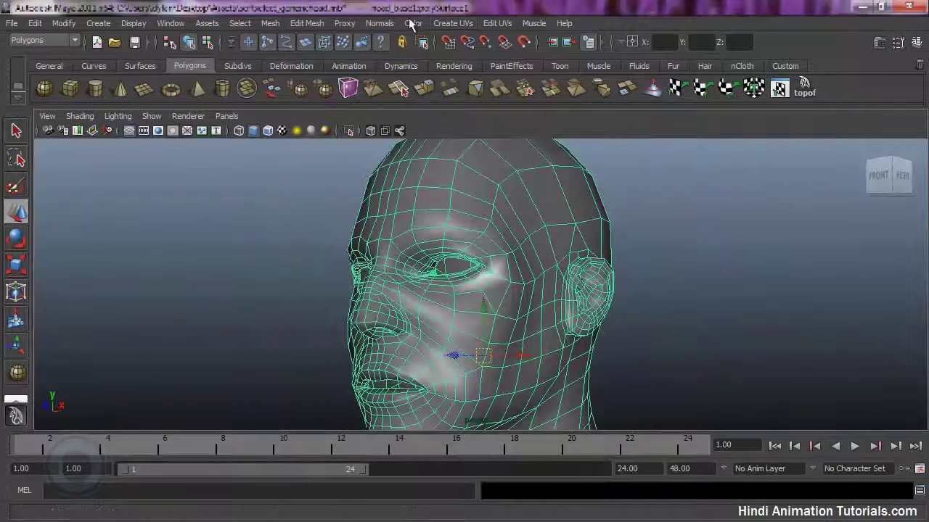
# Apply a 45° normal angle to the whole head mesh.
pyautogui.click(378, 24)
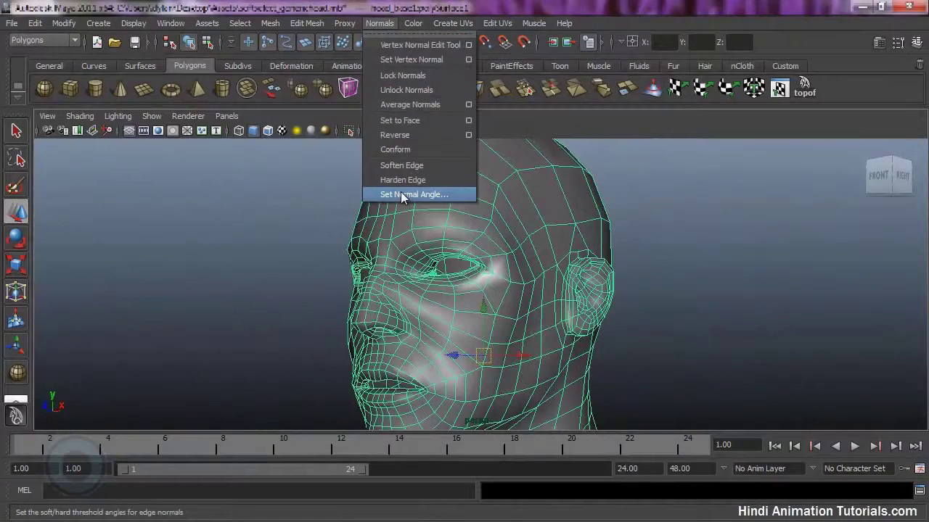
pyautogui.click(402, 194)
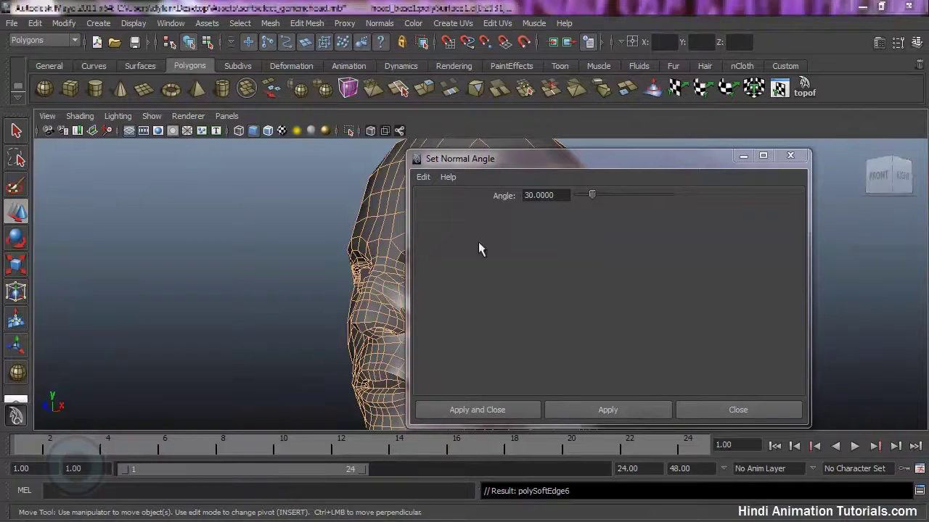
pyautogui.moveTo(532, 172); pyautogui.dragTo(645, 166)
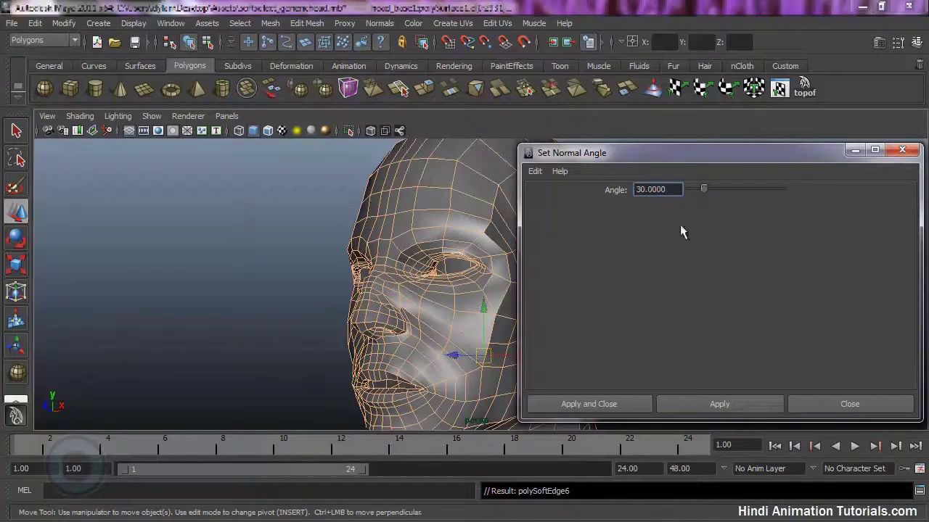
pyautogui.write('45')
pyautogui.moveTo(689, 156); pyautogui.dragTo(734, 130)
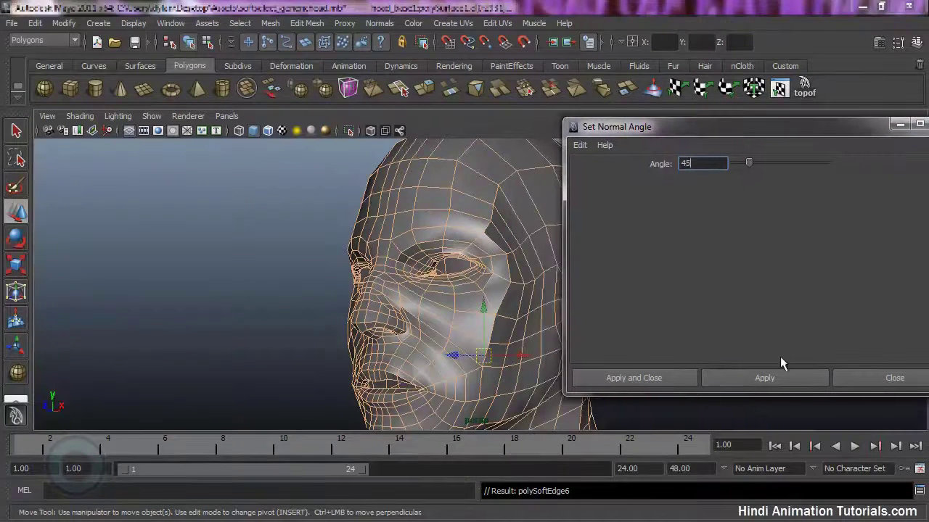
pyautogui.click(782, 378)
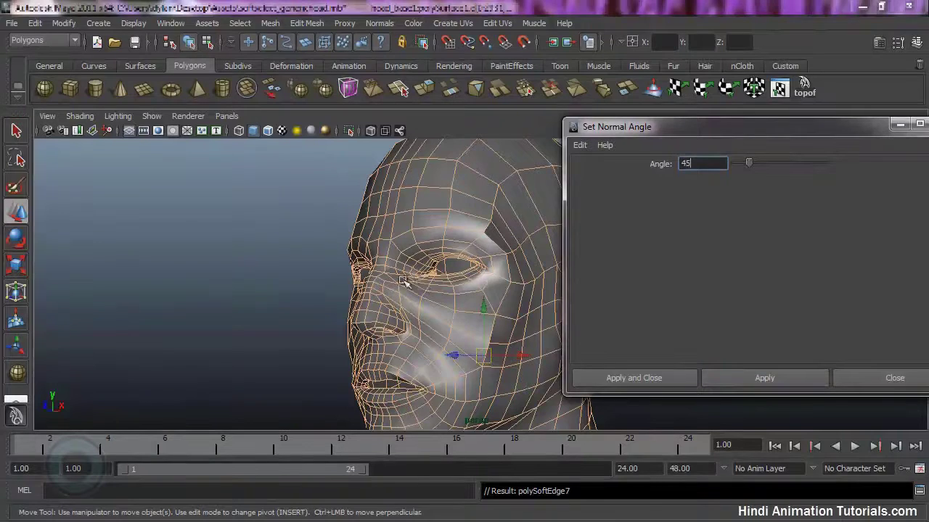
# Deselect and orbit the head to judge the 45° shading, then select the angle value.
pyautogui.click(303, 248)
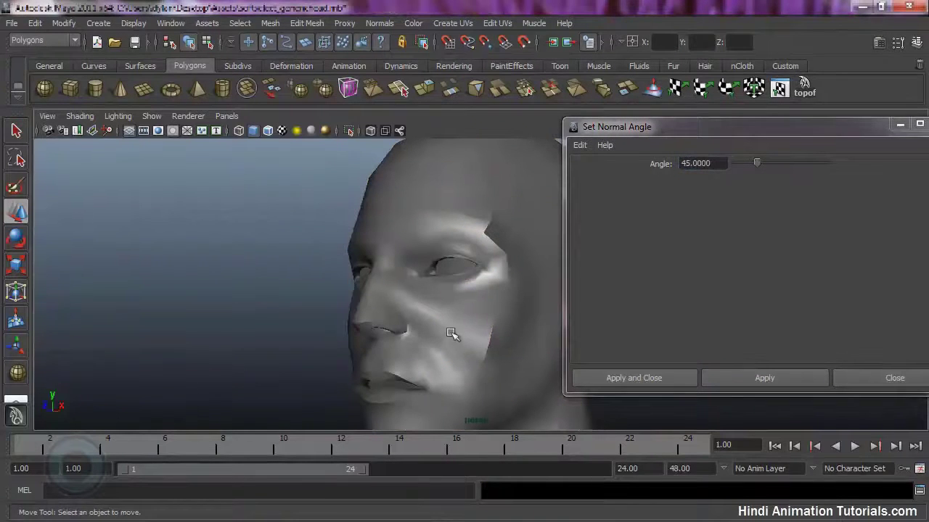
pyautogui.moveTo(493, 324); pyautogui.dragTo(515, 327)
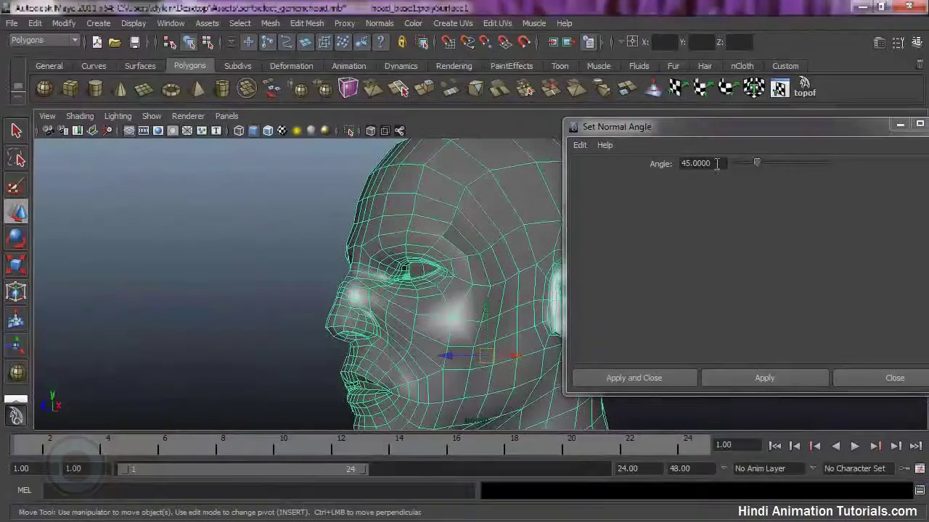
pyautogui.moveTo(717, 163); pyautogui.dragTo(616, 162)
pyautogui.write('60')
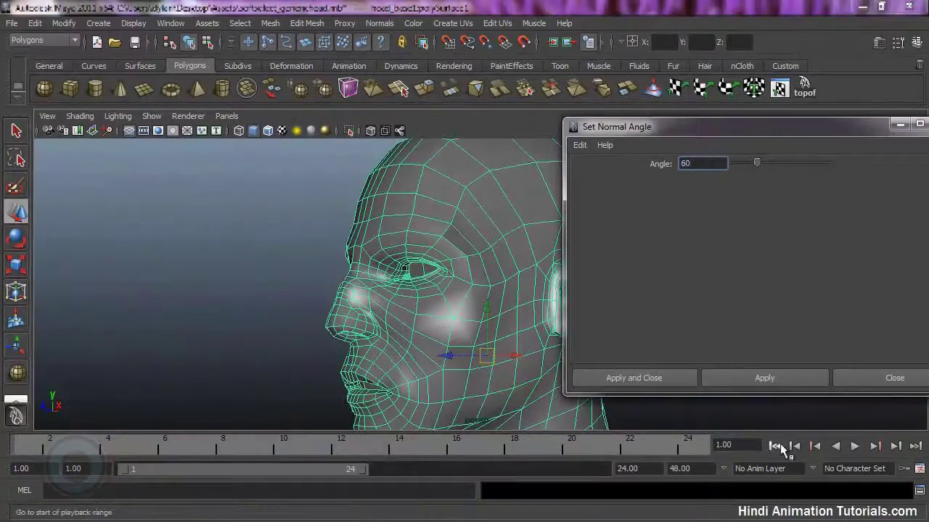
# Enter 60 as the normal angle and zoom in on the nose and mouth.
pyautogui.press('Return')
pyautogui.moveTo(457, 326); pyautogui.dragTo(500, 290)
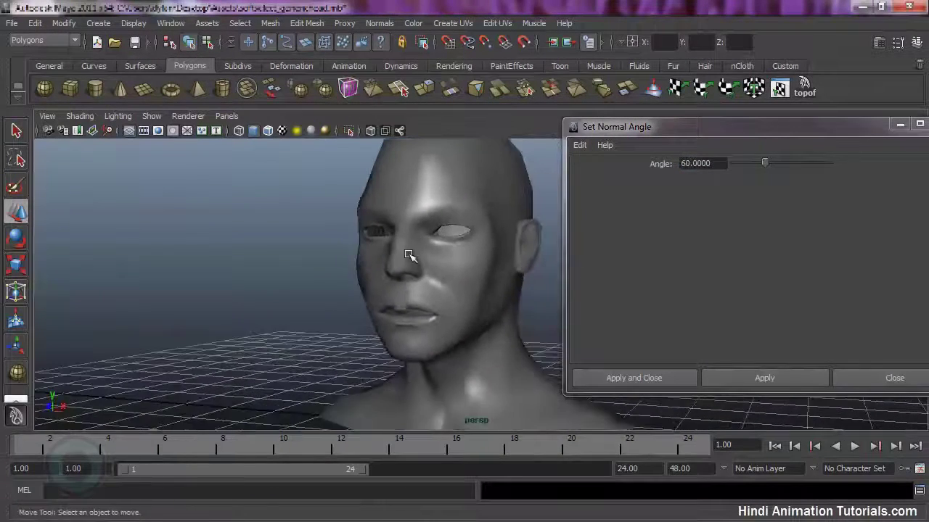
pyautogui.moveTo(501, 290); pyautogui.dragTo(508, 278)
pyautogui.moveTo(508, 278); pyautogui.dragTo(484, 259)
pyautogui.moveTo(484, 259); pyautogui.dragTo(538, 345)
pyautogui.moveTo(538, 345); pyautogui.dragTo(450, 56)
# Soften all edges of the selected head mesh.
pyautogui.click(454, 340)
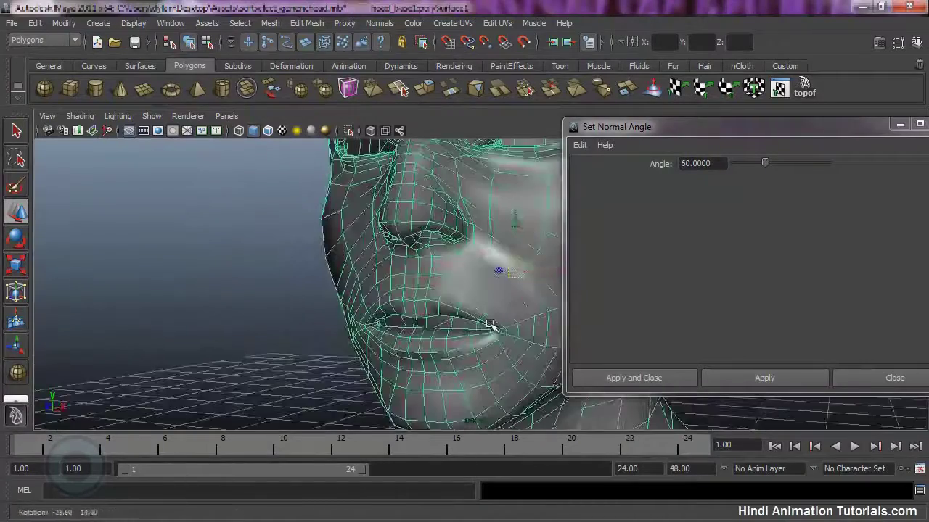
pyautogui.click(379, 22)
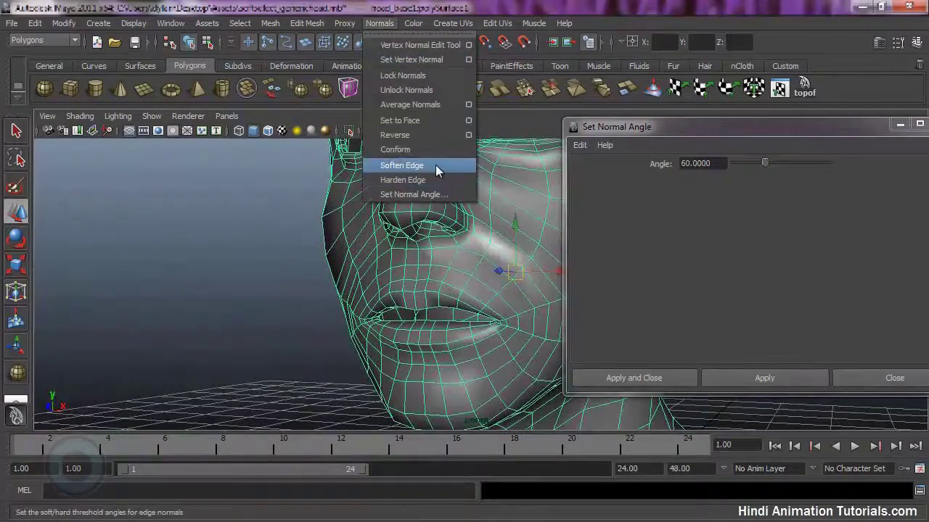
pyautogui.click(436, 166)
pyautogui.moveTo(508, 284); pyautogui.dragTo(479, 274)
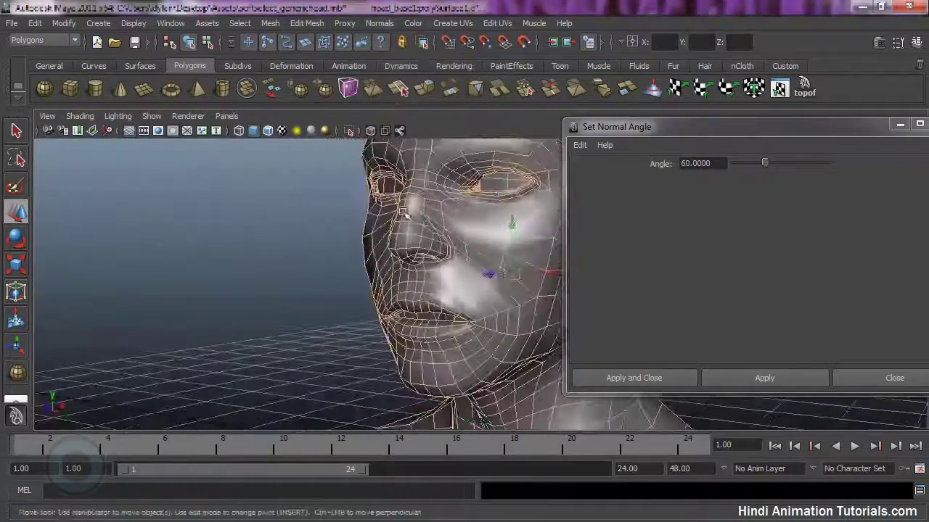
# Apply the 60° normal angle to the head, inspect the face, and reselect the mesh.
pyautogui.click(380, 23)
pyautogui.click(428, 166)
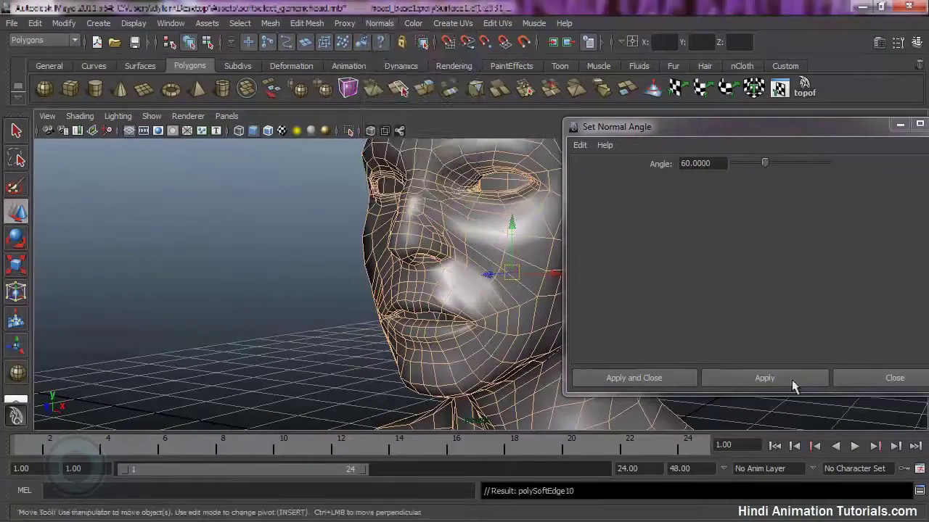
pyautogui.click(858, 392)
pyautogui.moveTo(586, 312); pyautogui.dragTo(842, 323)
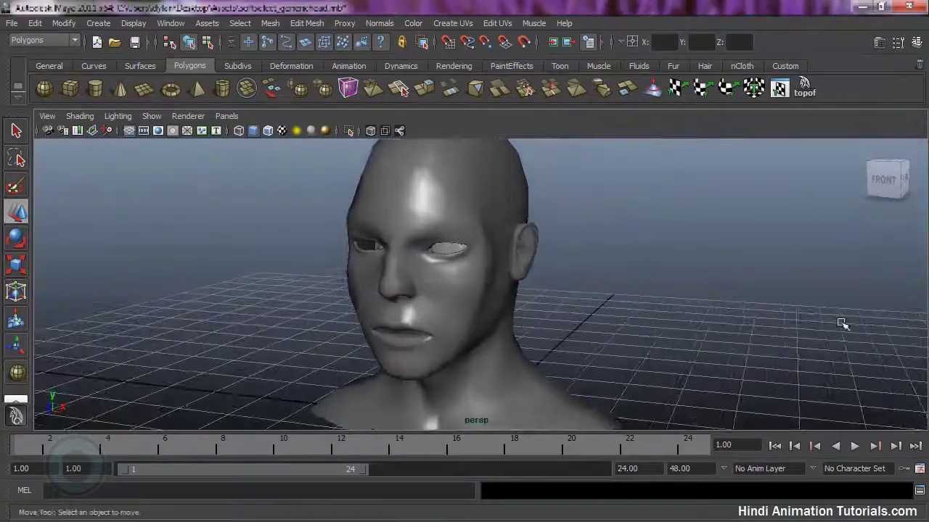
pyautogui.moveTo(400, 356); pyautogui.dragTo(367, 307)
pyautogui.click(474, 328)
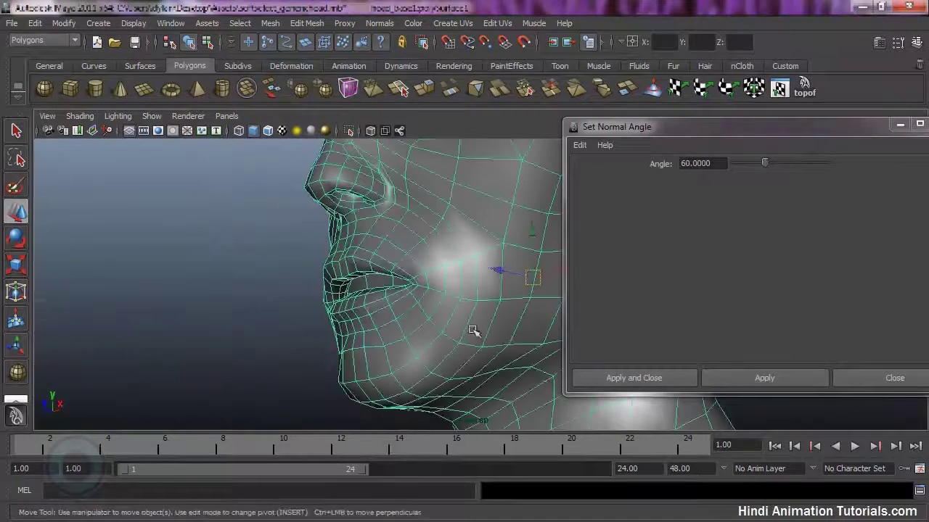
# Apply a final Normals edge-shading change to the whole head and orbit to check it.
pyautogui.click(395, 23)
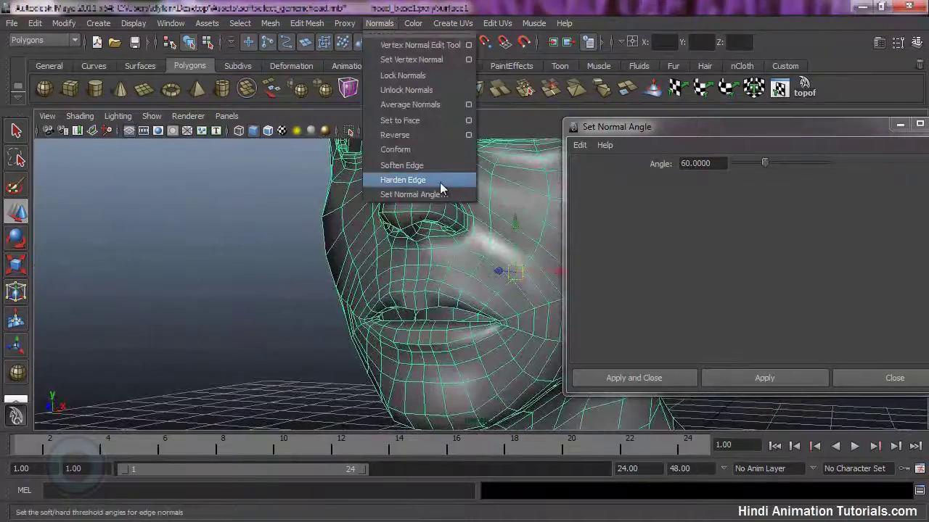
pyautogui.click(435, 165)
pyautogui.moveTo(450, 283); pyautogui.dragTo(494, 285)
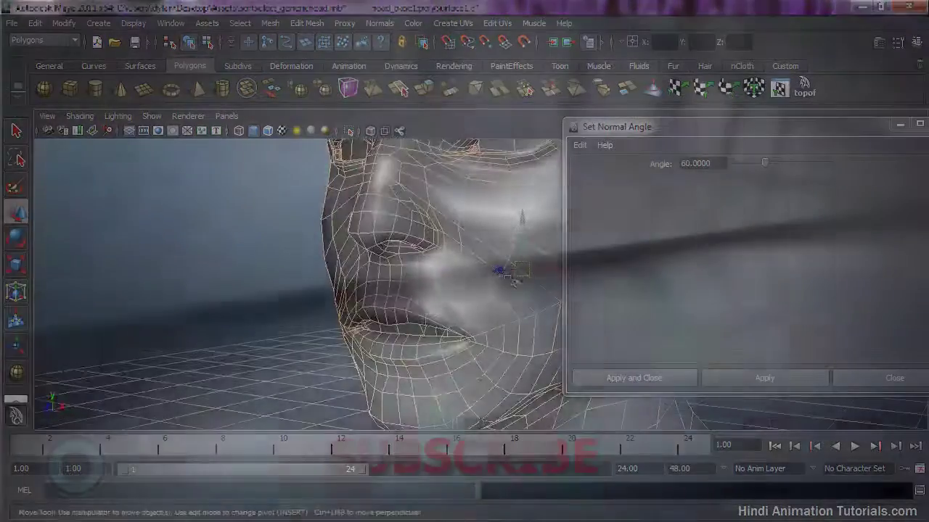